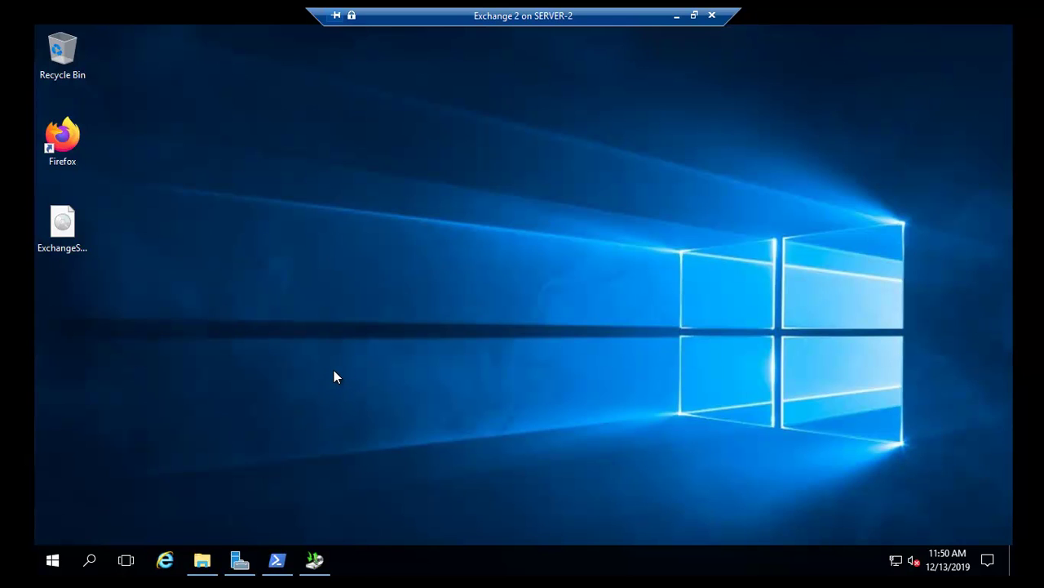
click(203, 564)
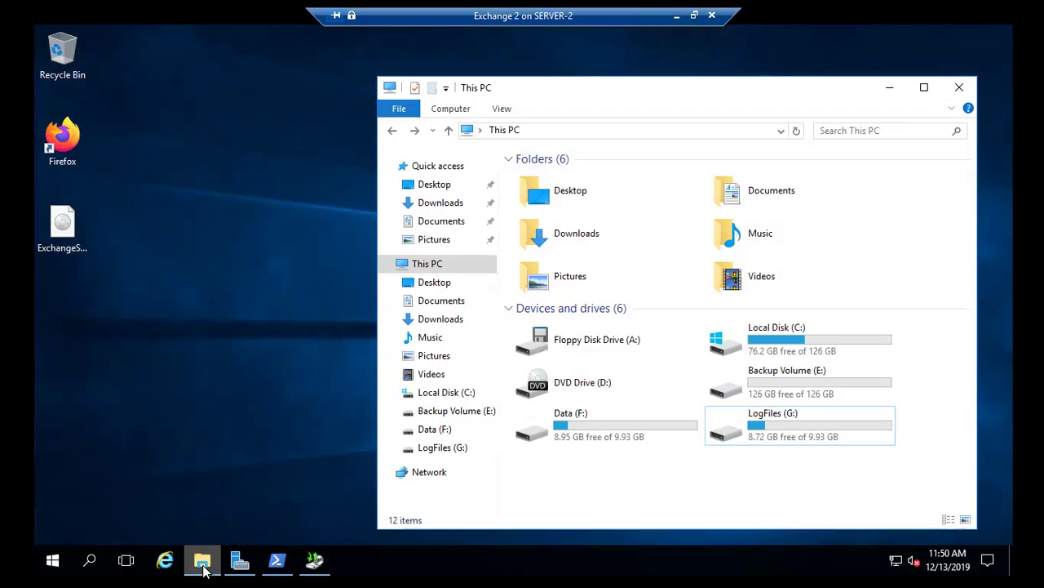
click(571, 438)
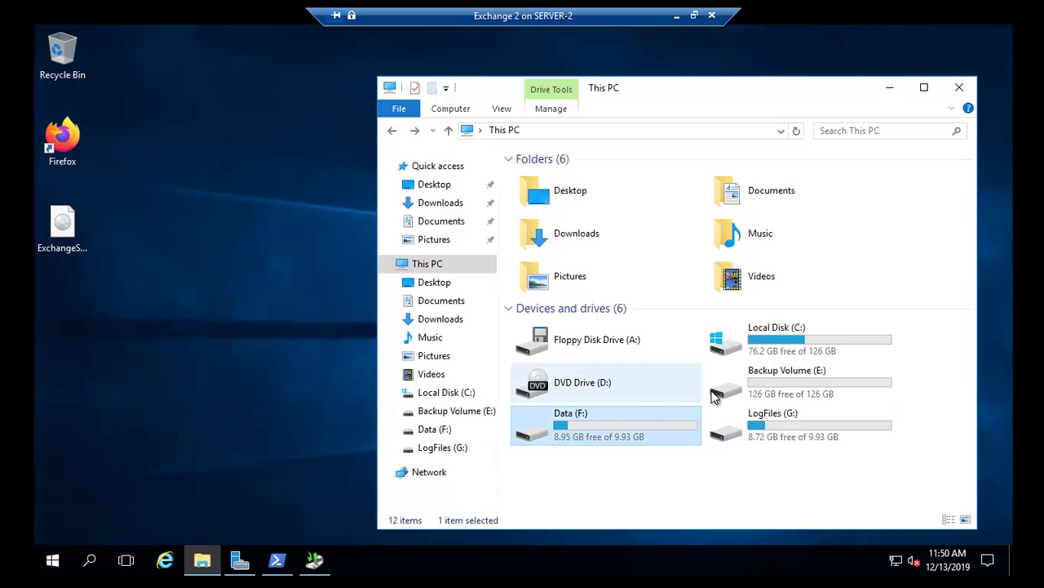
click(775, 434)
click(575, 441)
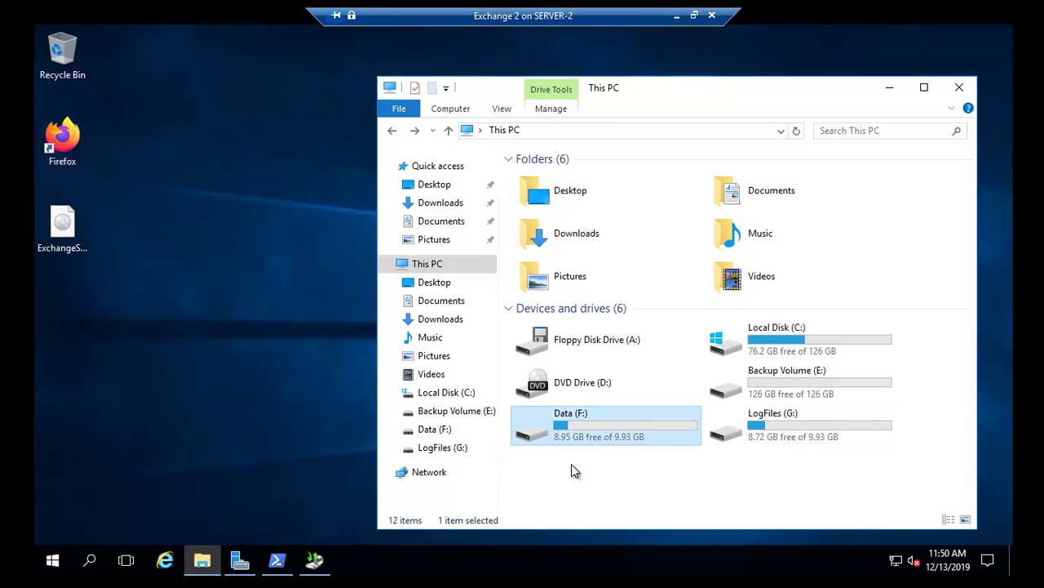
click(598, 455)
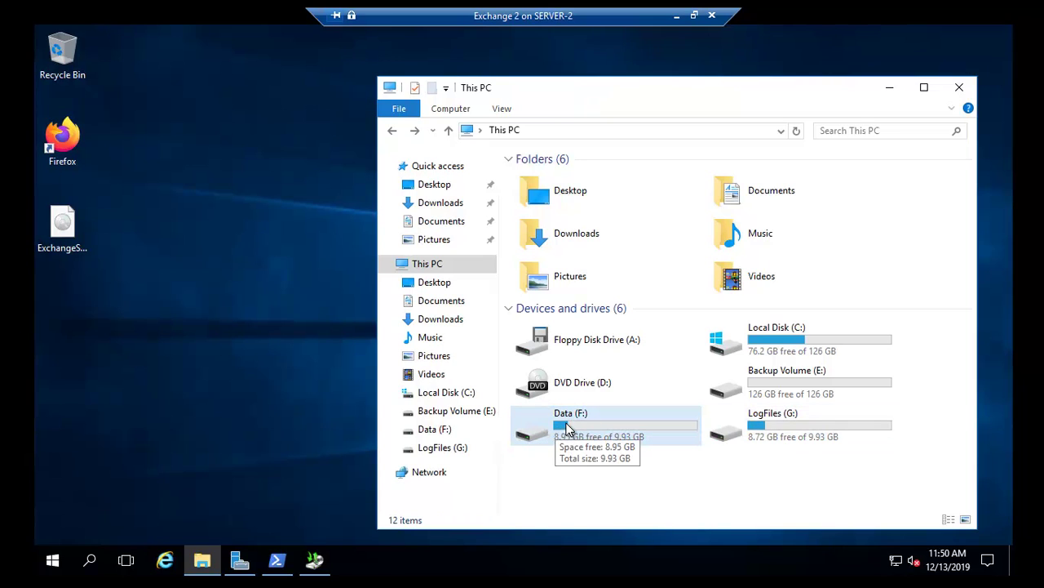
double_click(568, 430)
double_click(603, 178)
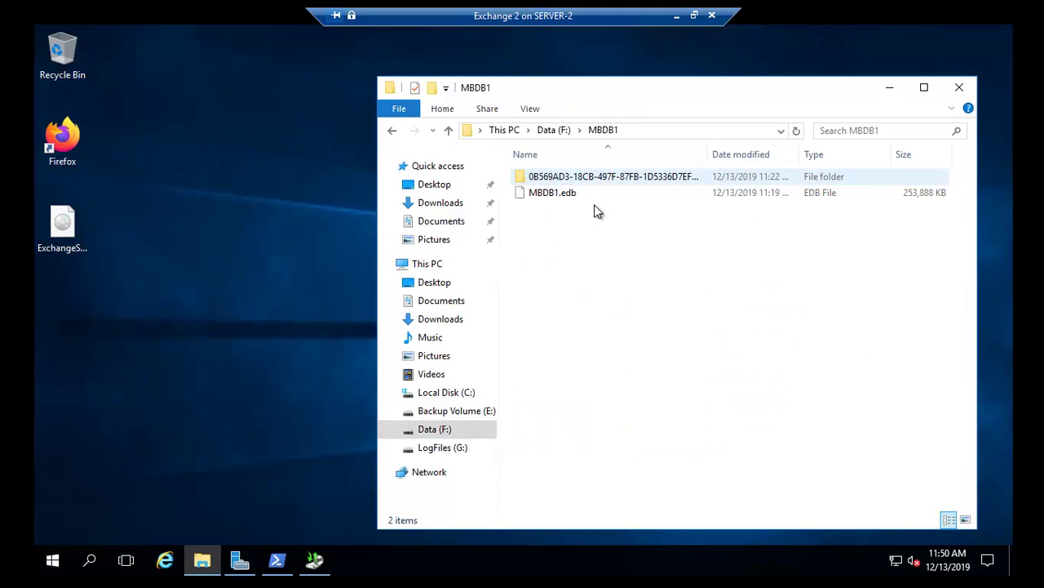
click(396, 136)
right_click(517, 181)
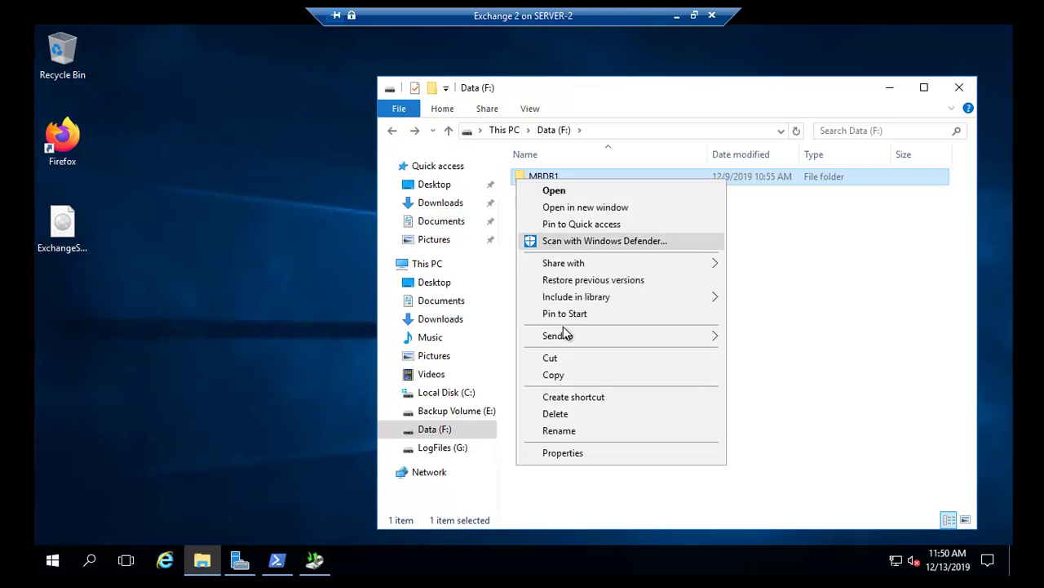
click(556, 457)
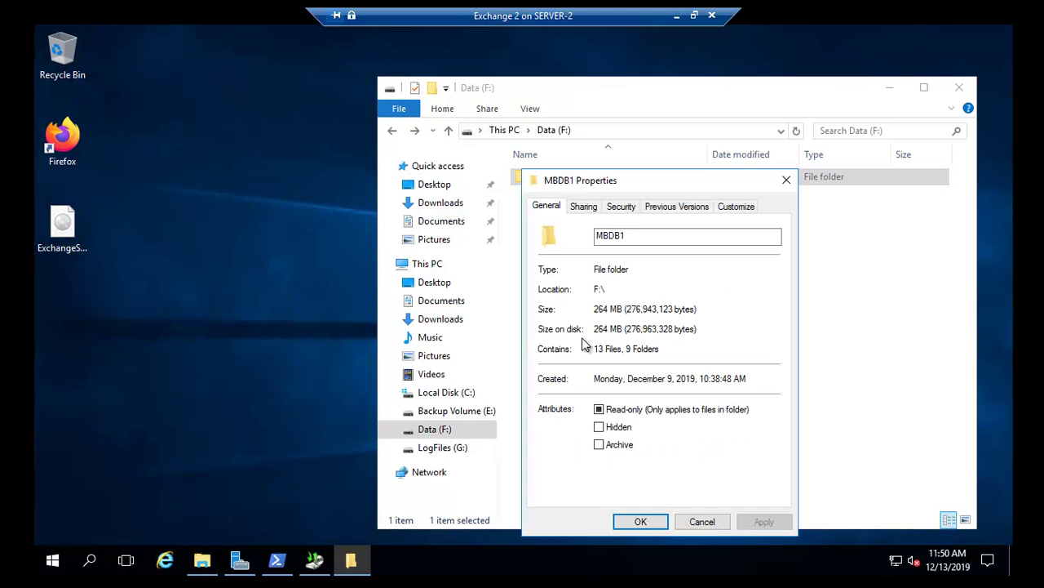
click(702, 521)
click(393, 133)
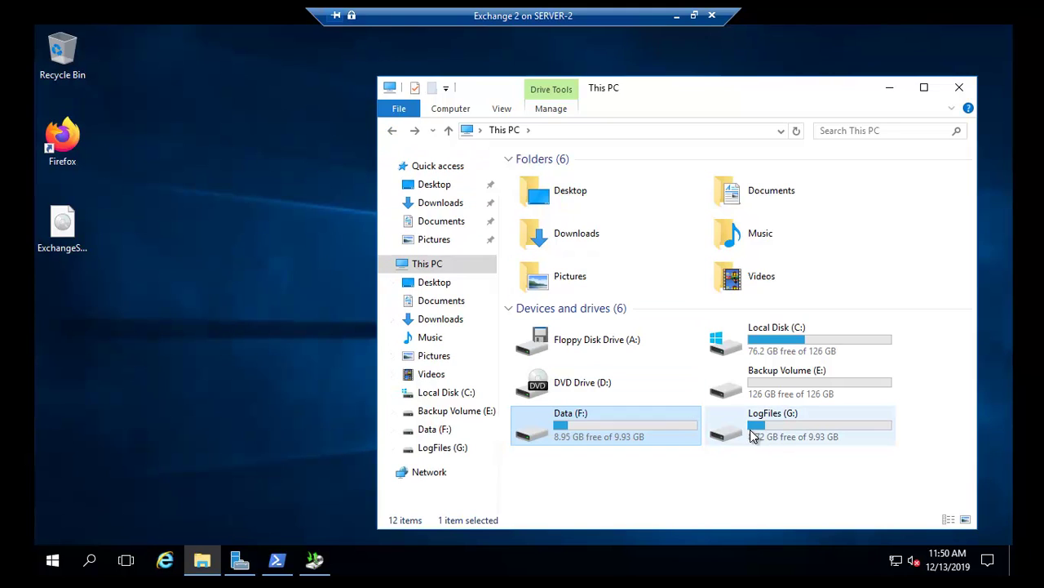
Inspect the MBDB1 logs on LogFiles (G:) and confirm Backup Volume (E:) is empty with 126 GB free
double_click(734, 439)
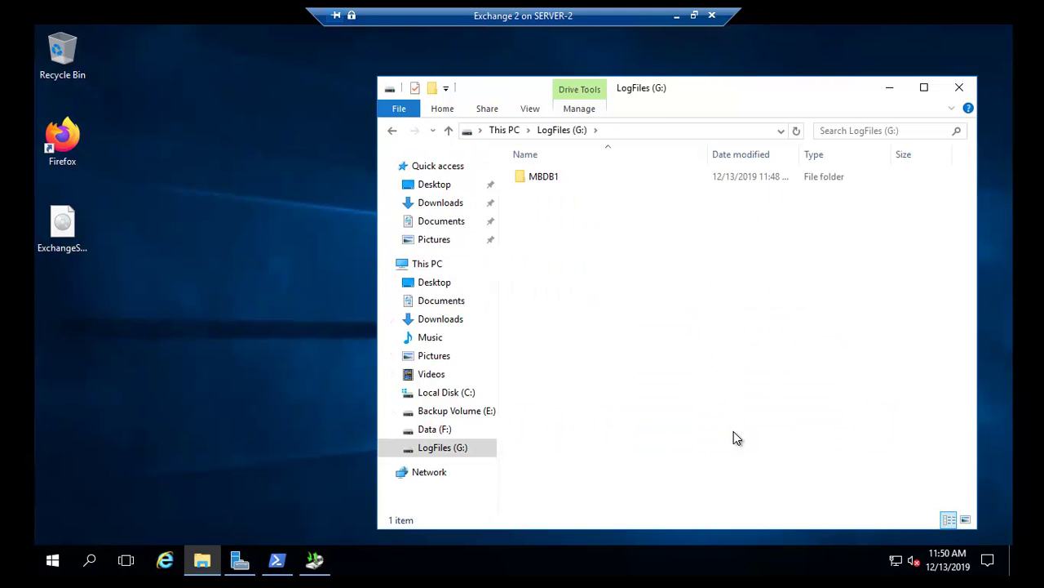
double_click(535, 178)
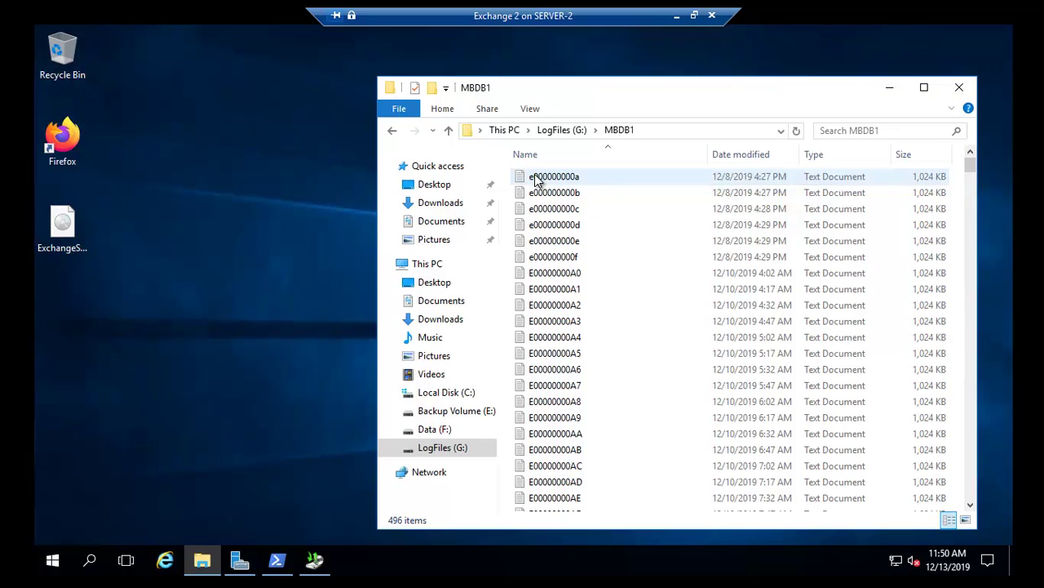
click(394, 132)
click(393, 132)
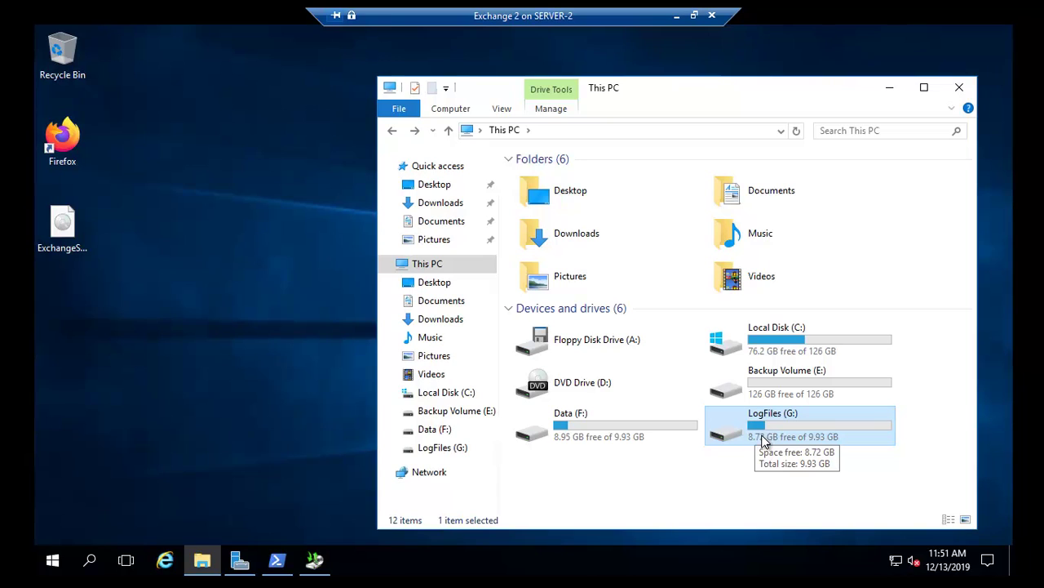
double_click(743, 395)
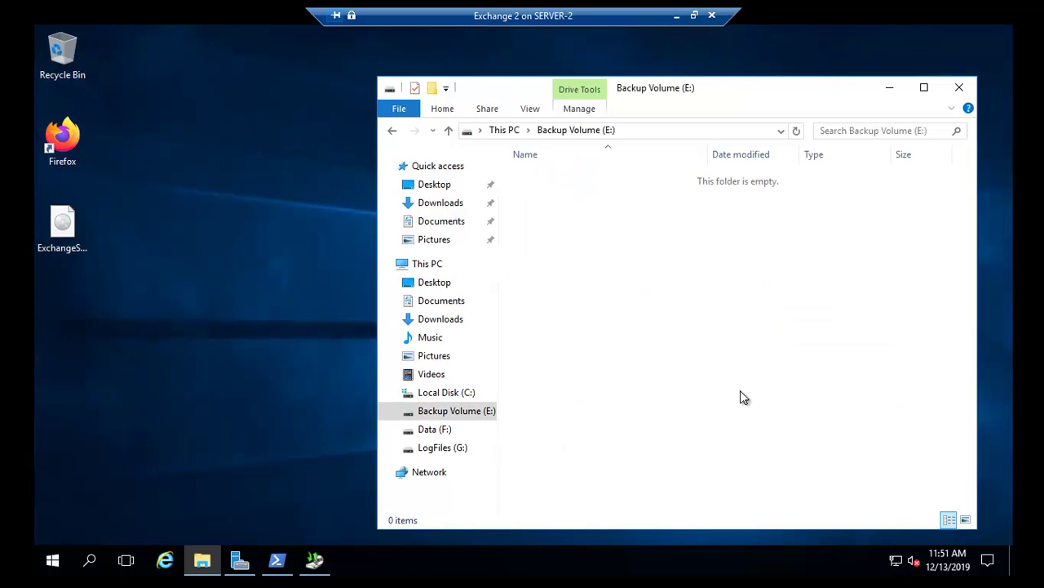
click(393, 131)
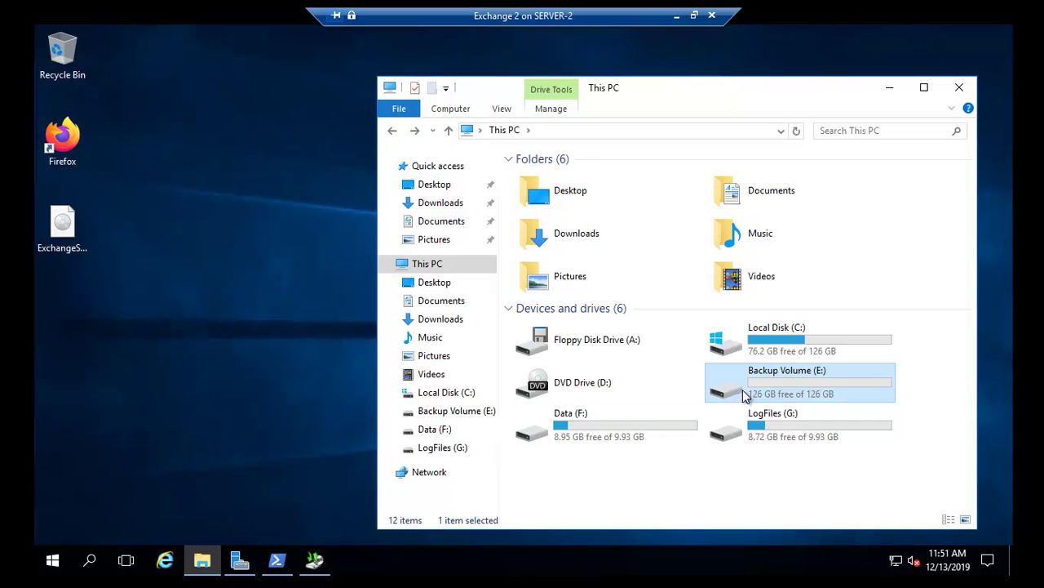
Close File Explorer and launch Windows Server Backup from Server Manager, which reports the feature is missing
click(959, 87)
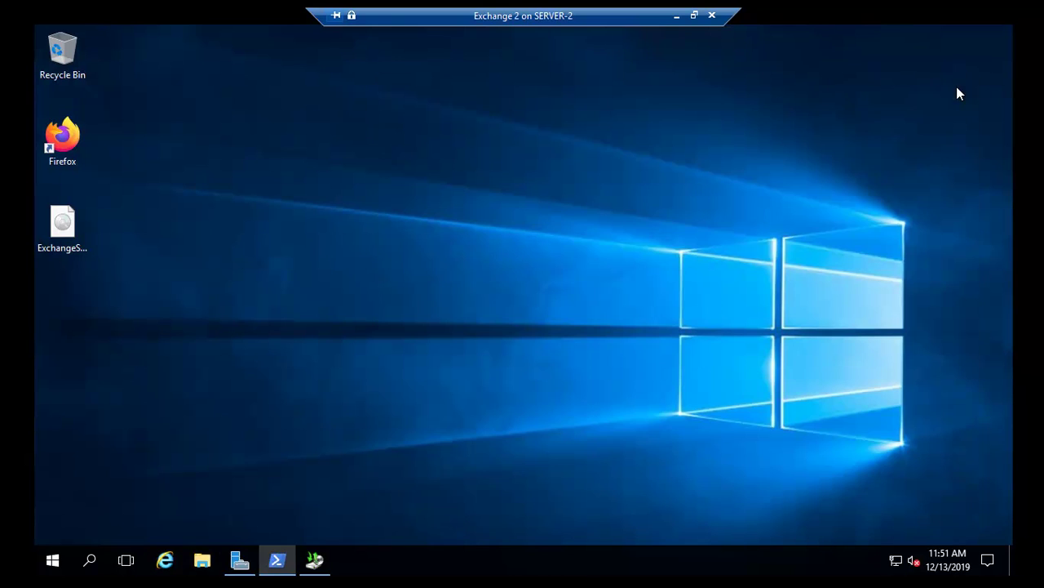
click(238, 560)
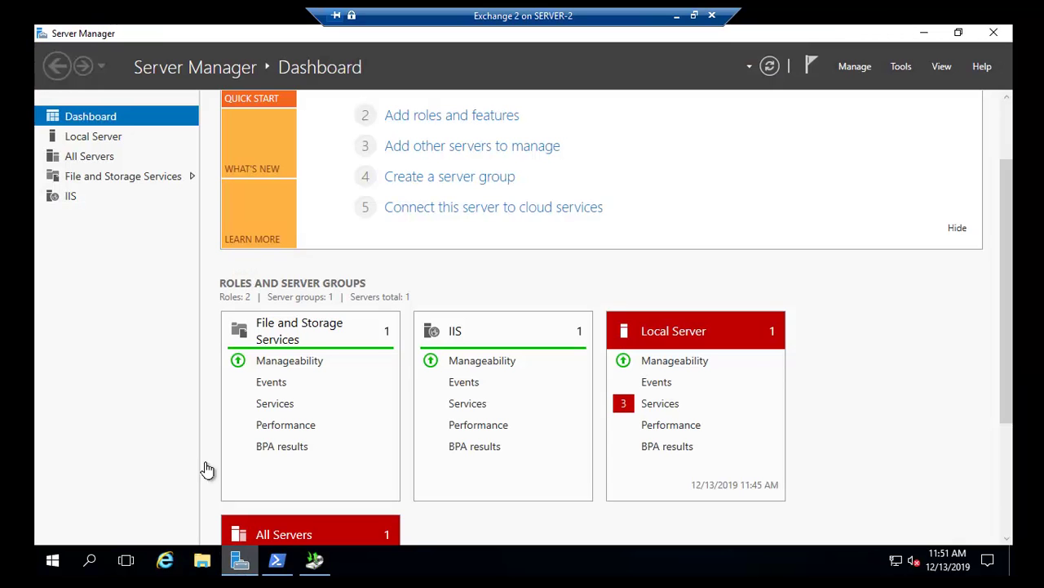
click(902, 67)
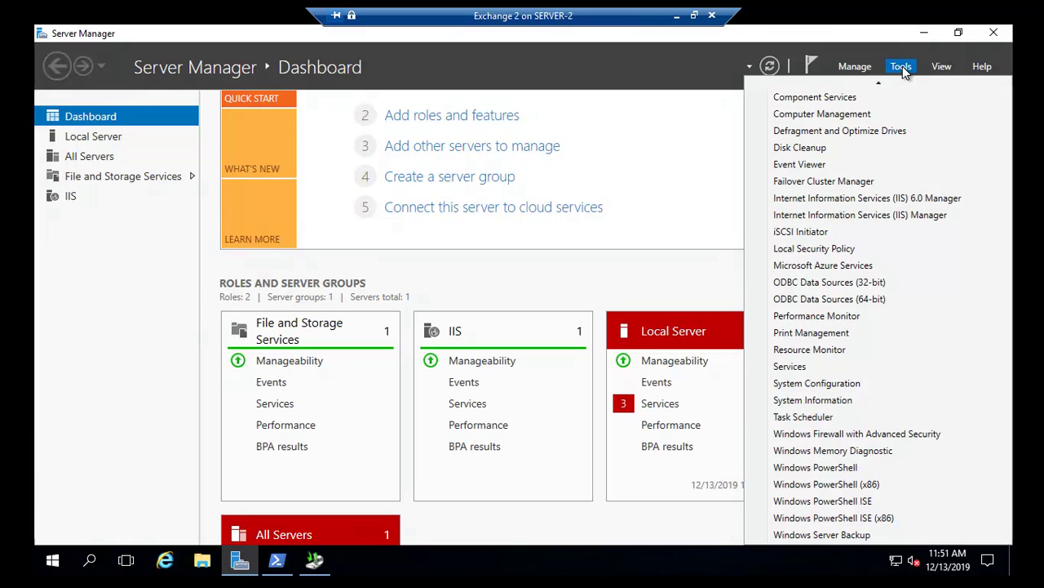
click(821, 535)
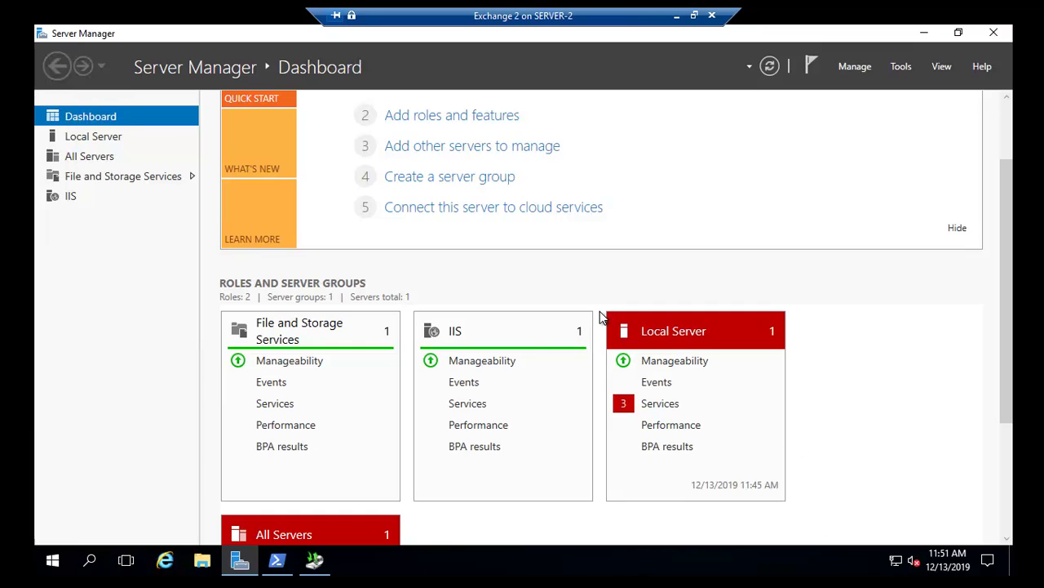
mouse_move(320, 564)
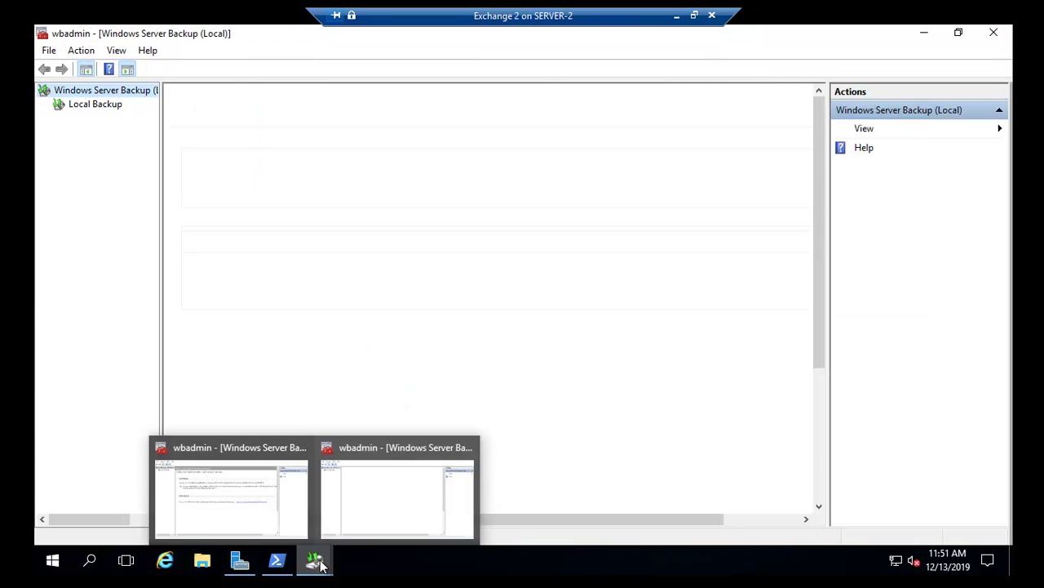
click(256, 482)
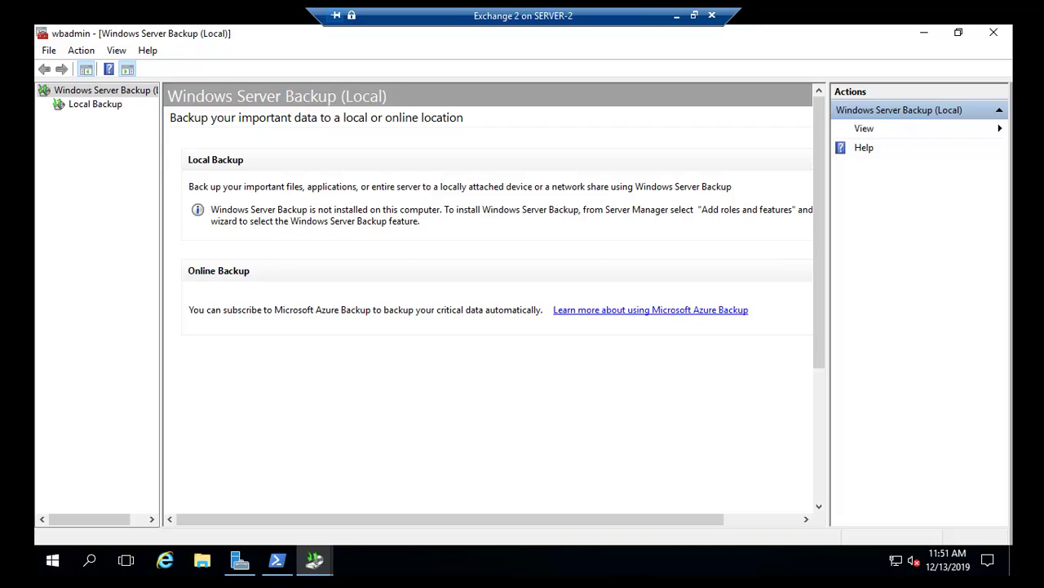
Close Windows Server Backup and Server Manager, then bring up a Windows PowerShell console
click(993, 34)
click(994, 35)
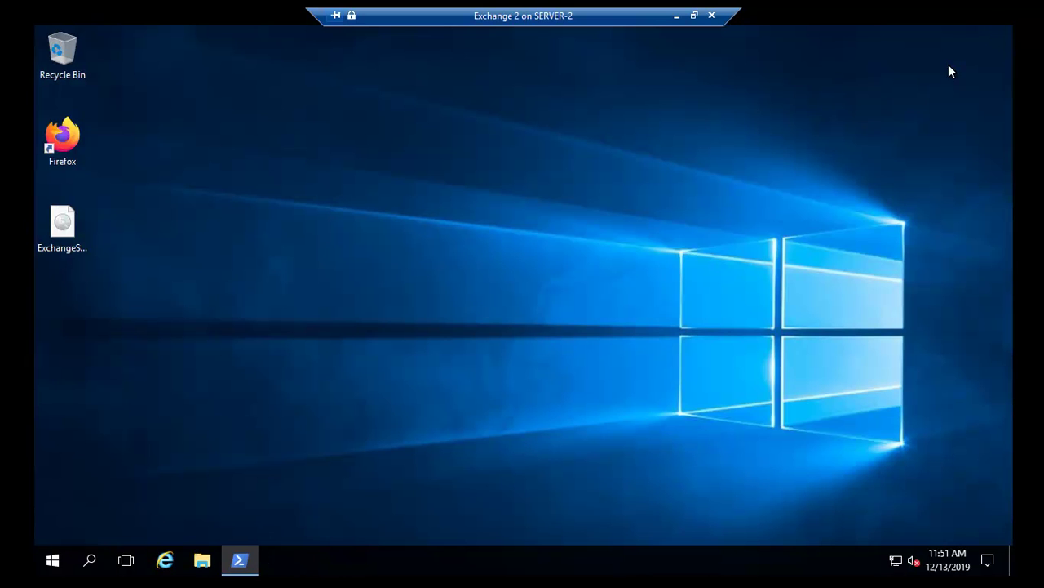
click(250, 563)
click(307, 115)
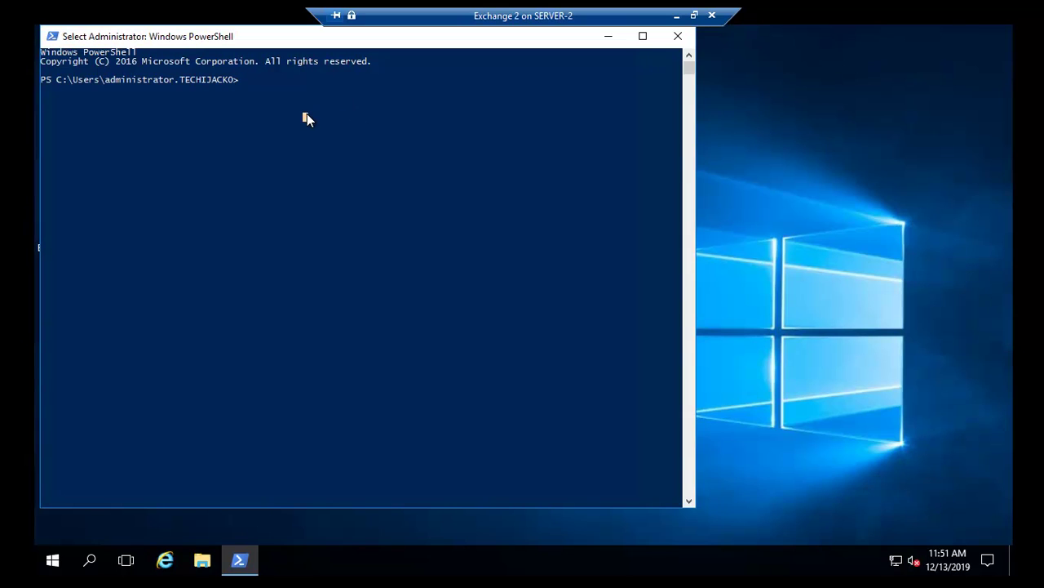
Run Install-WindowsFeature Windows-Server-Backup and close PowerShell once it reports Success
text(Install)
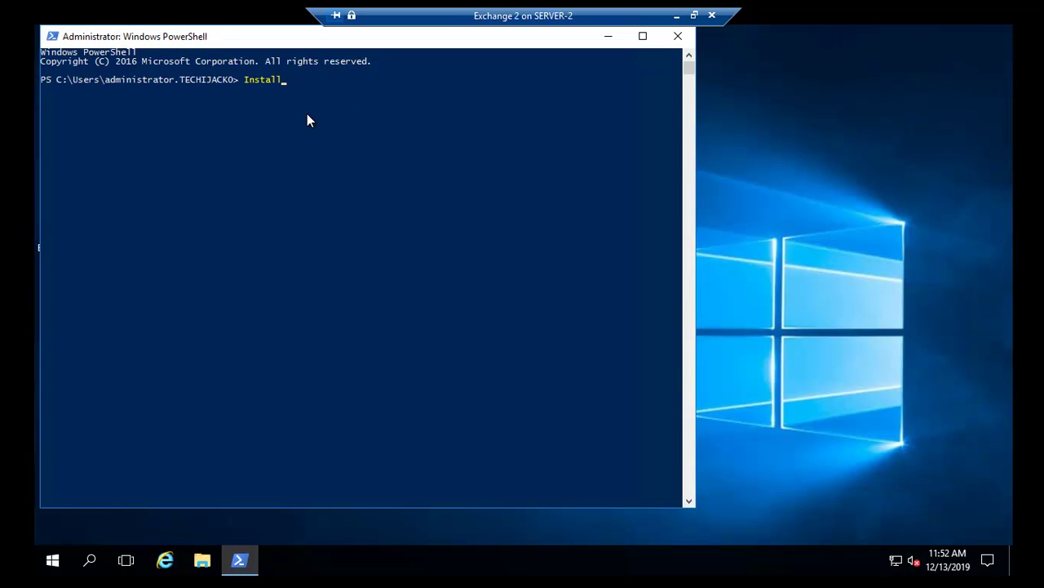
text(-)
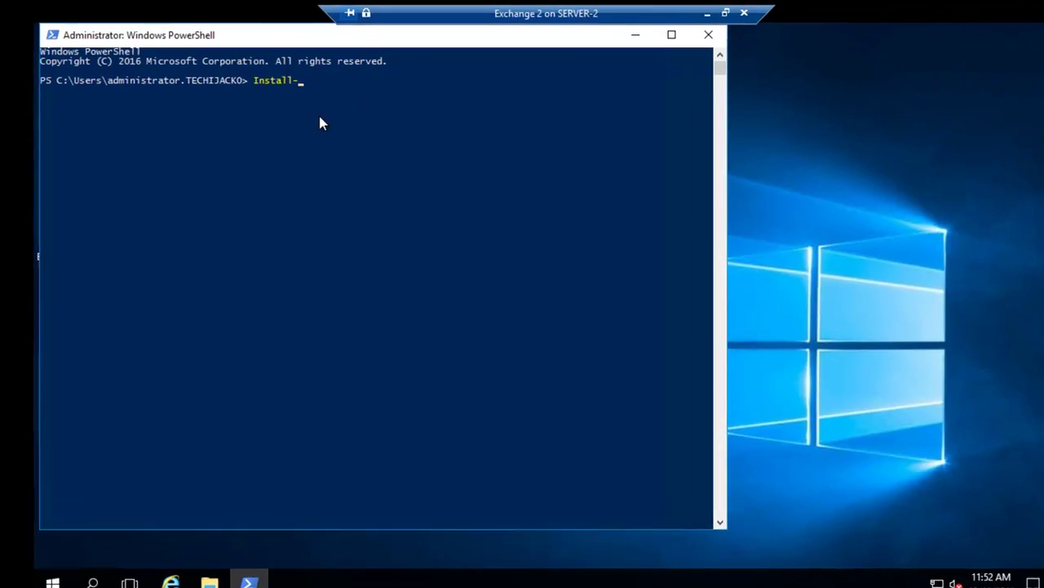
text(Wi)
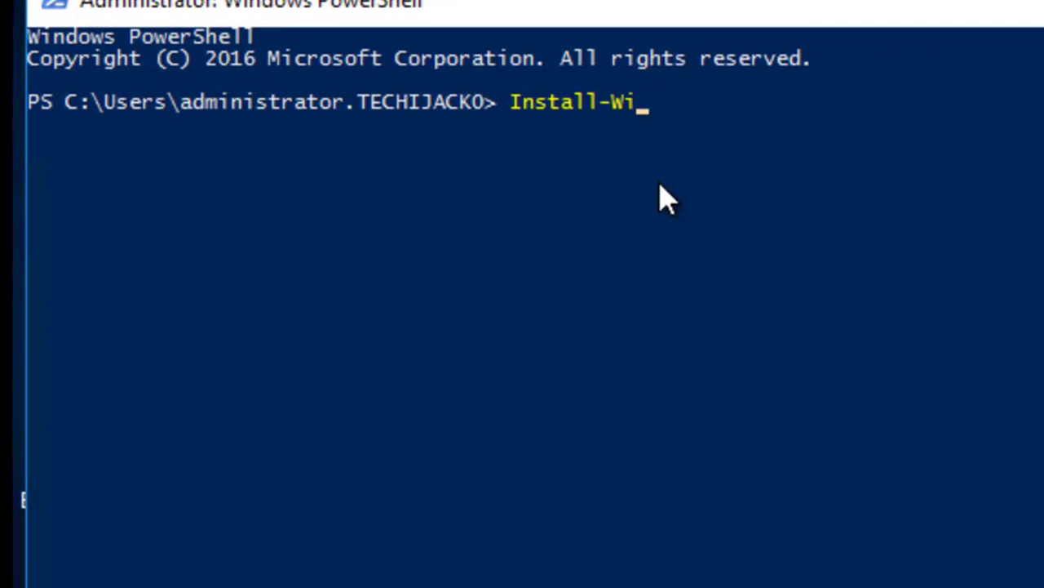
text(ndo)
key(Tab)
text(Windows)
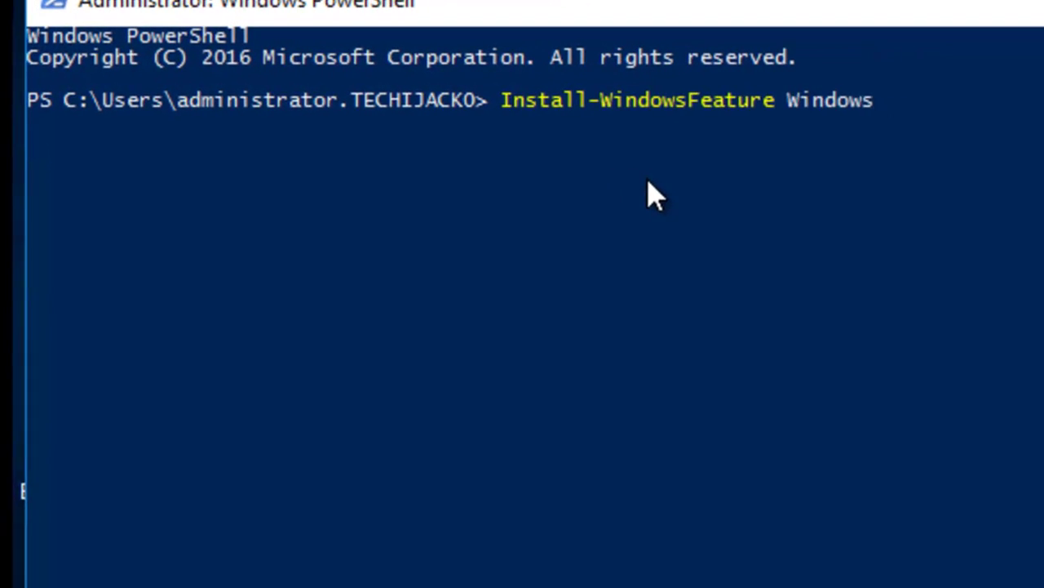
text(-Server-Backup)
key(Return)
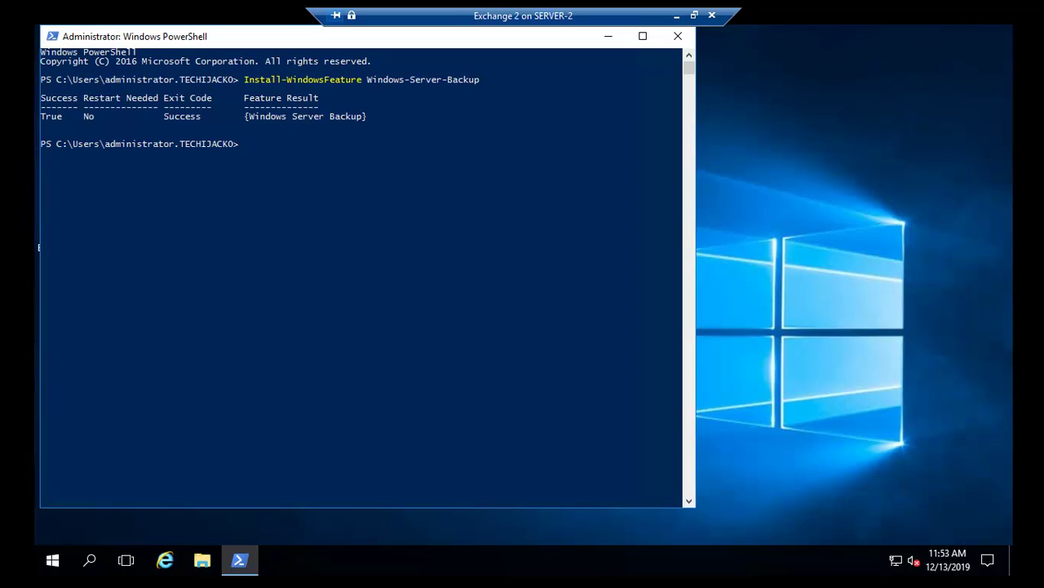
key(Return)
click(677, 36)
Start Server Manager from the Start menu and launch Windows Server Backup from its Tools list
key(super)
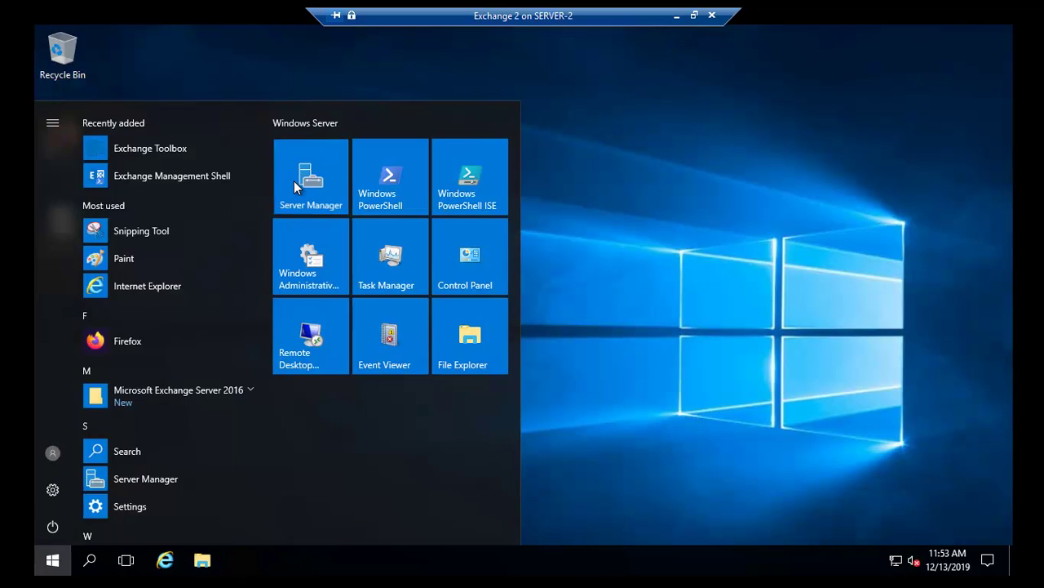
click(293, 180)
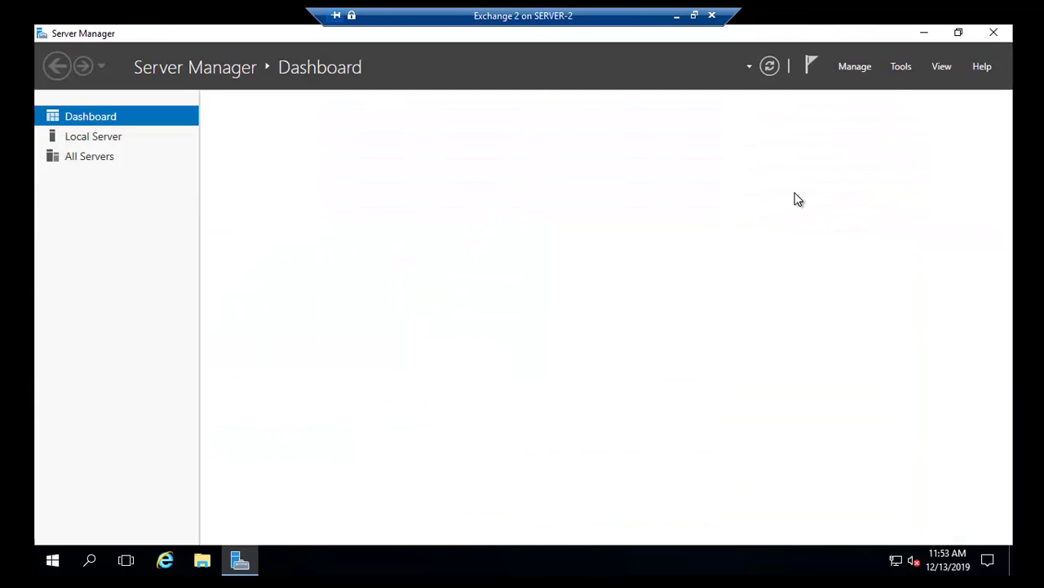
click(901, 66)
scroll(872, 528, down, 3)
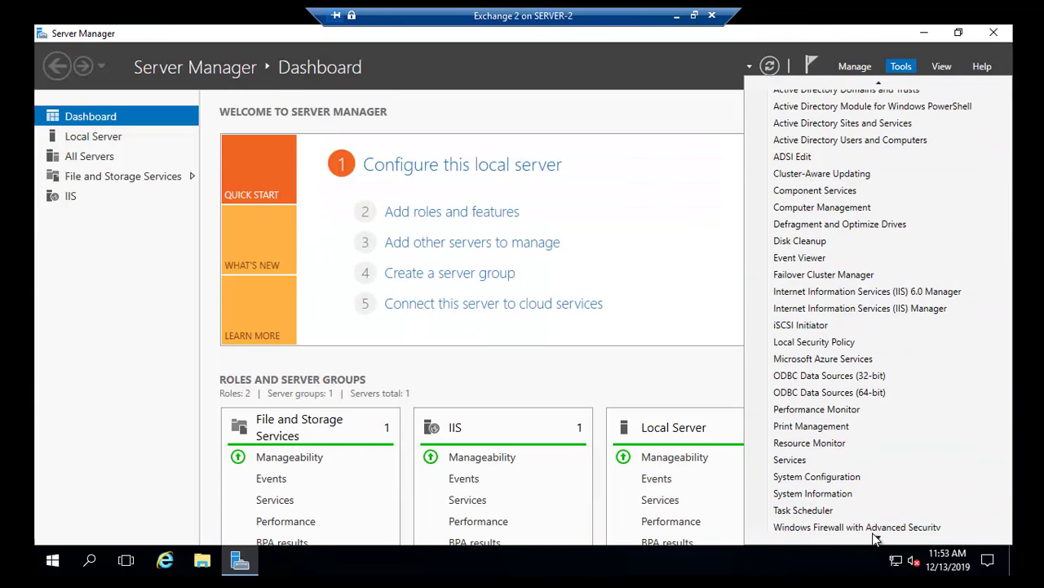
click(850, 534)
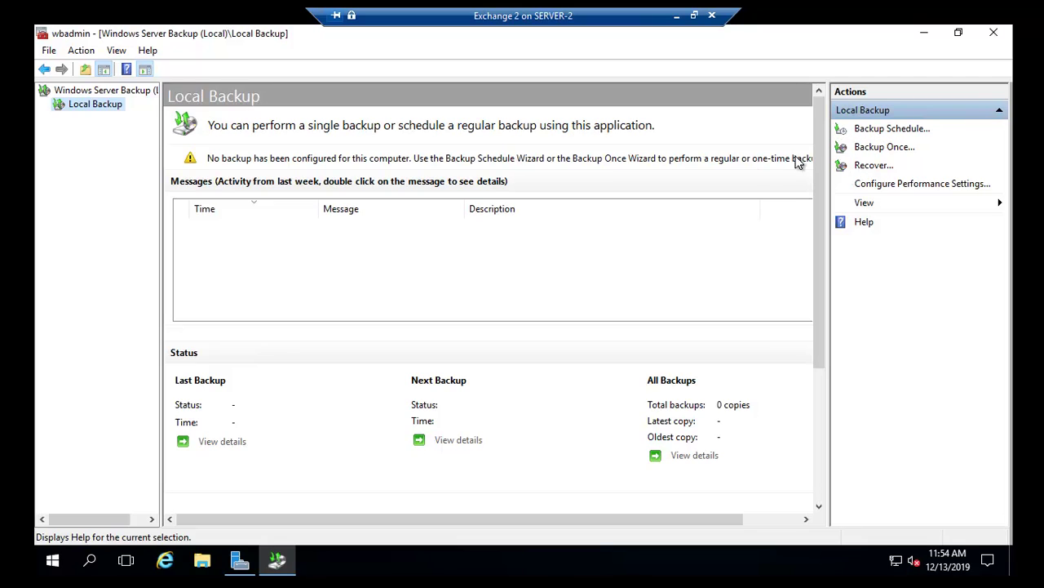
Start a Backup Once run with Different options and a Custom configuration
click(872, 149)
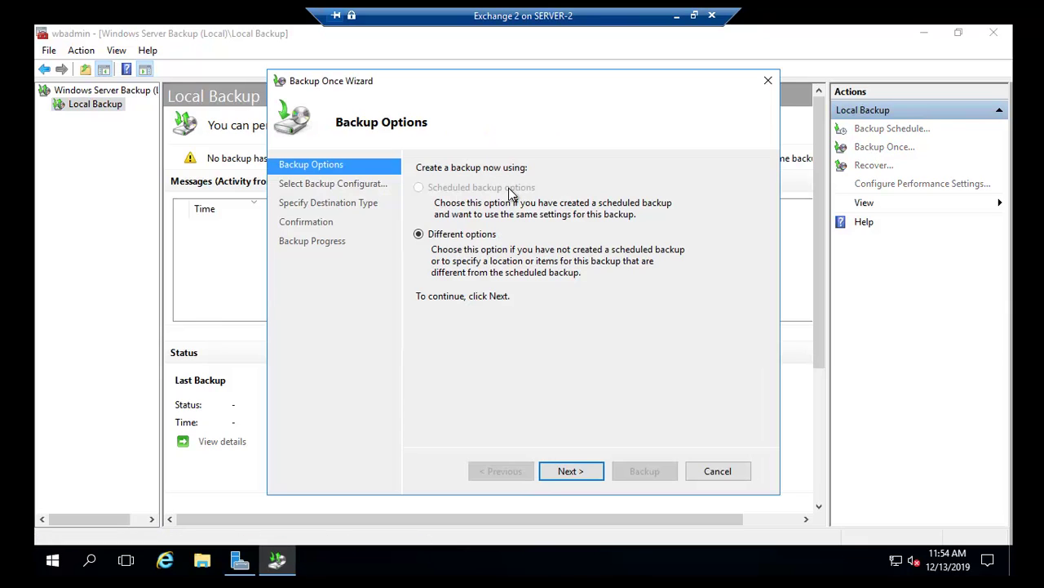
click(568, 477)
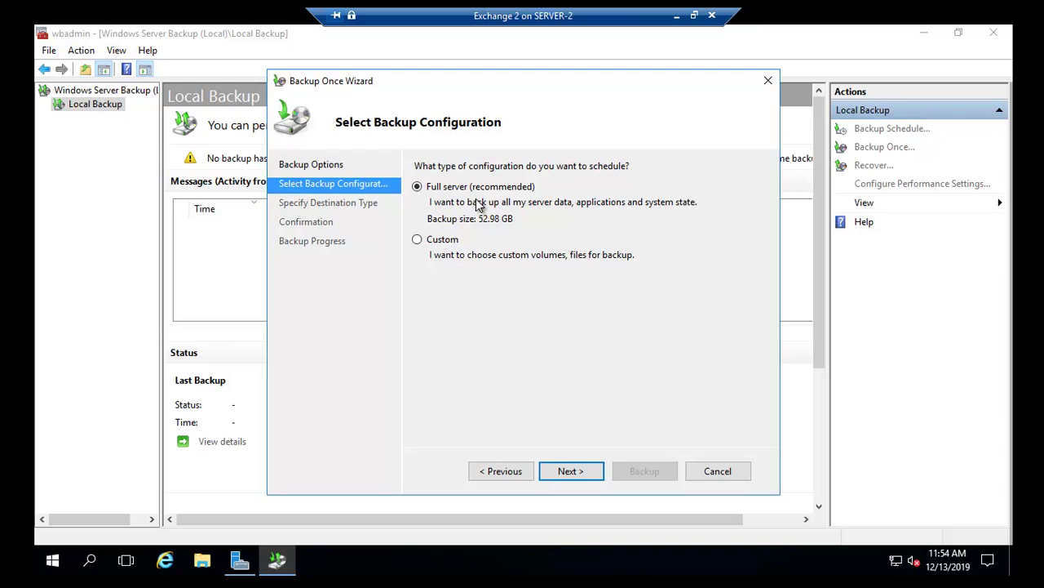
click(418, 240)
click(569, 471)
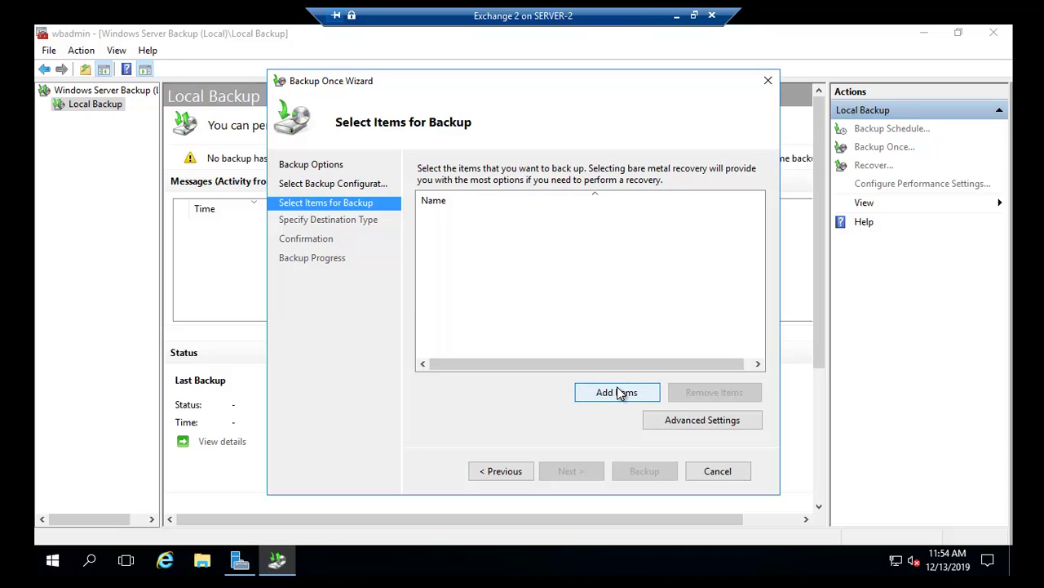
Add the Data (F:) and LogFiles (G:) volumes to the backup item list
click(614, 395)
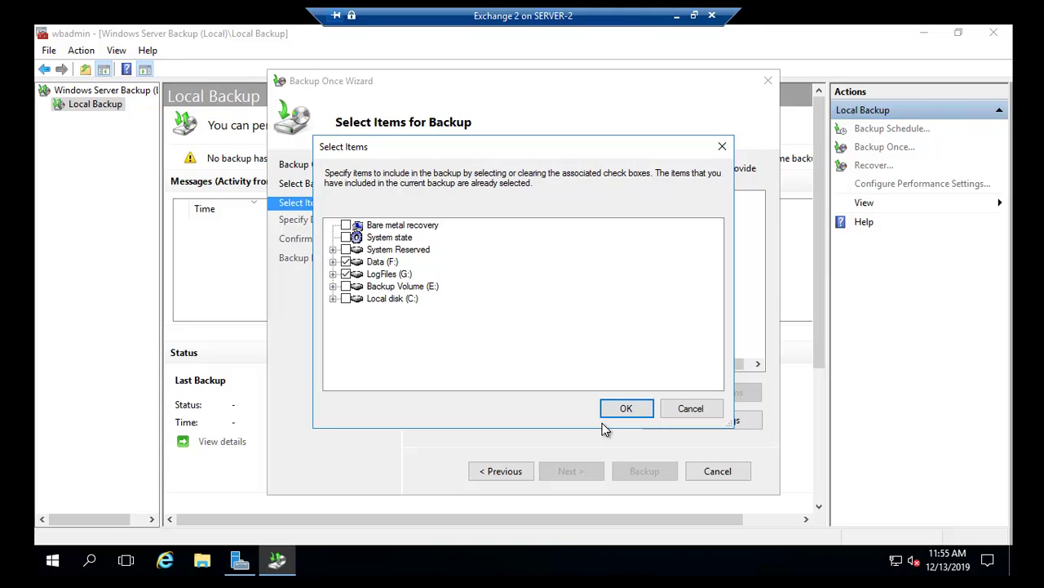
click(346, 274)
click(346, 274)
click(619, 416)
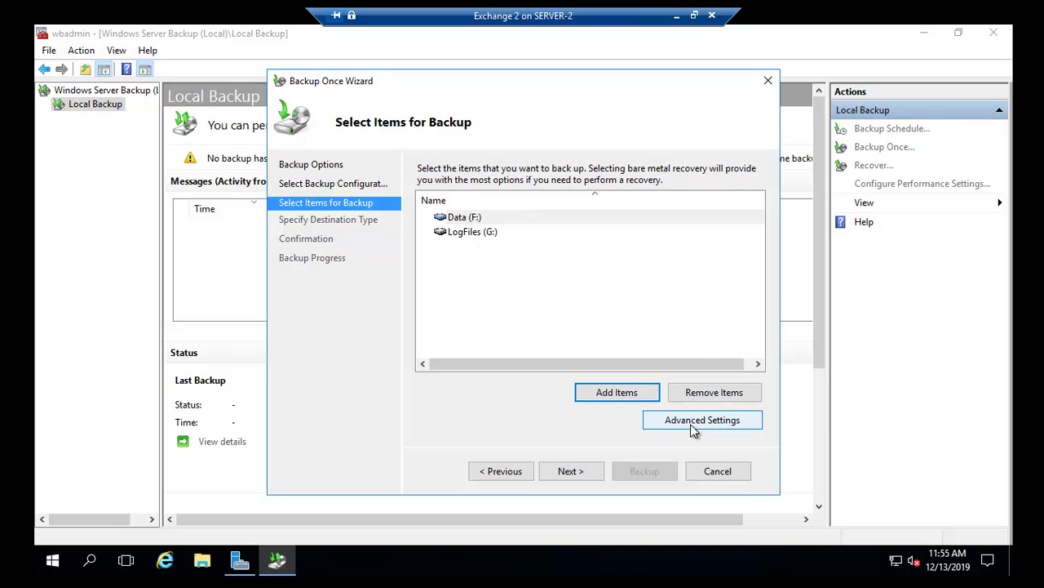
Change the VSS setting in Advanced Settings from VSS copy Backup to VSS full Backup
click(692, 429)
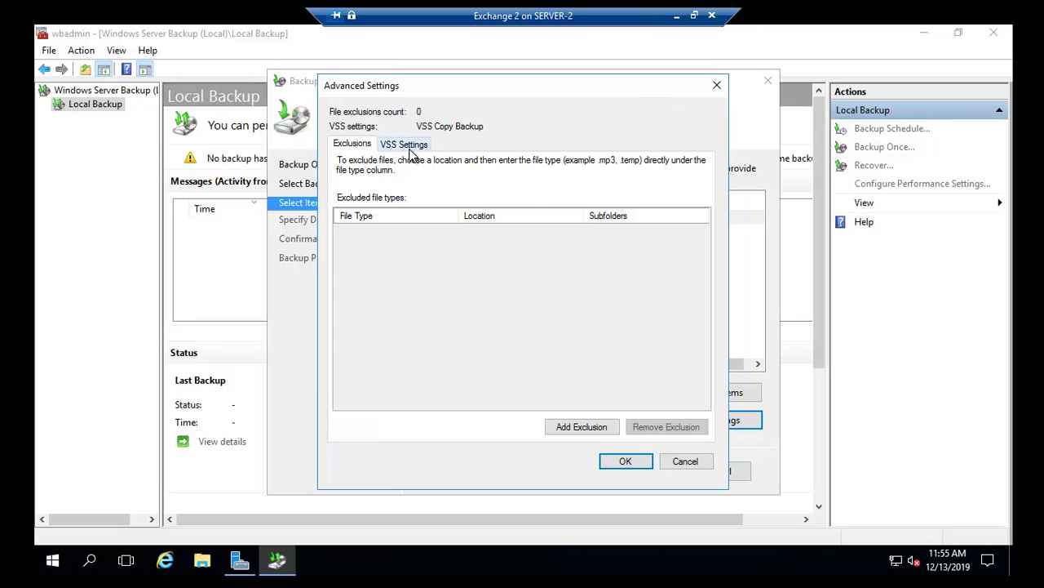
click(411, 148)
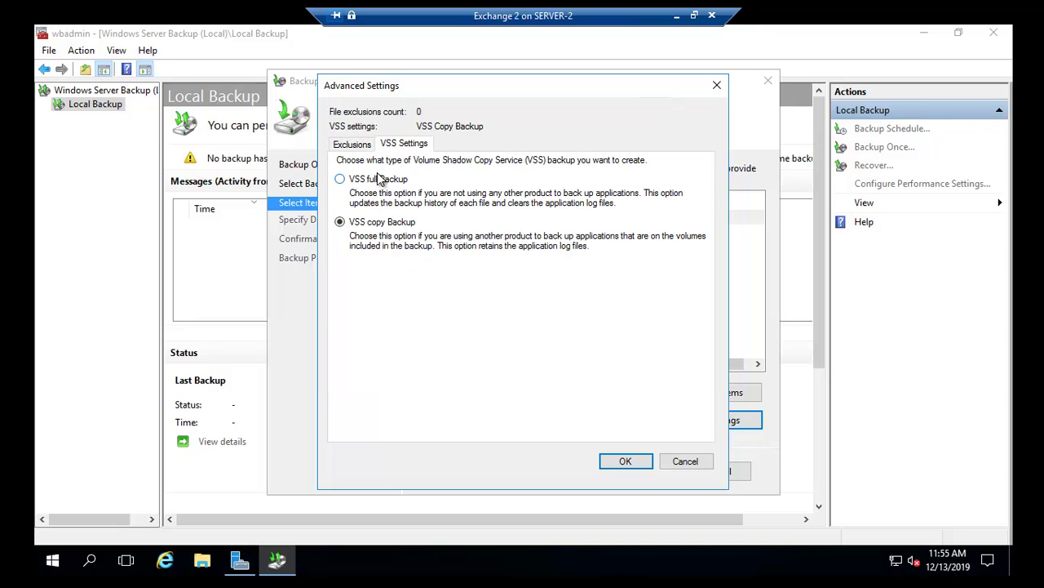
click(340, 180)
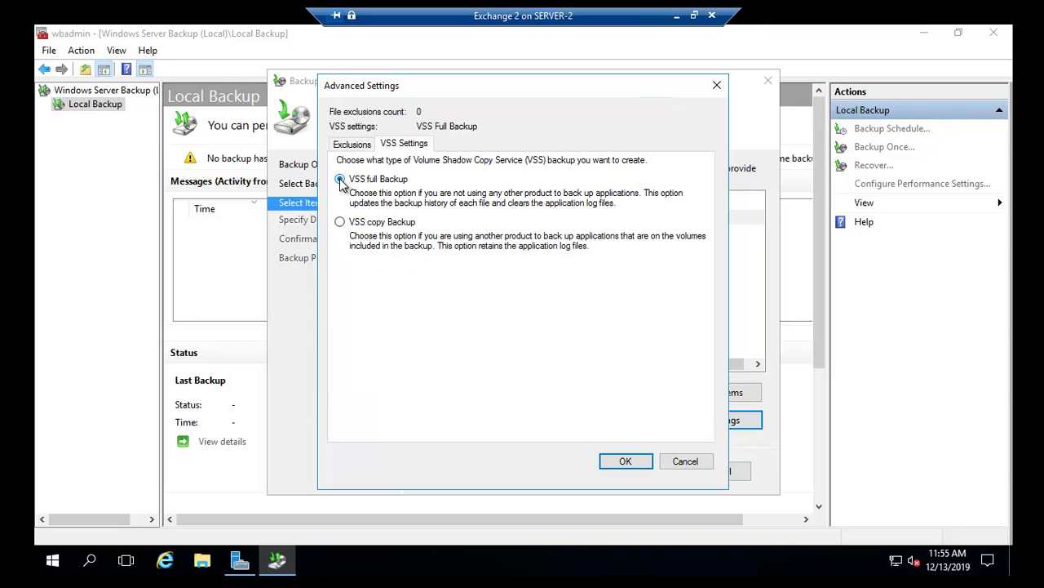
click(625, 462)
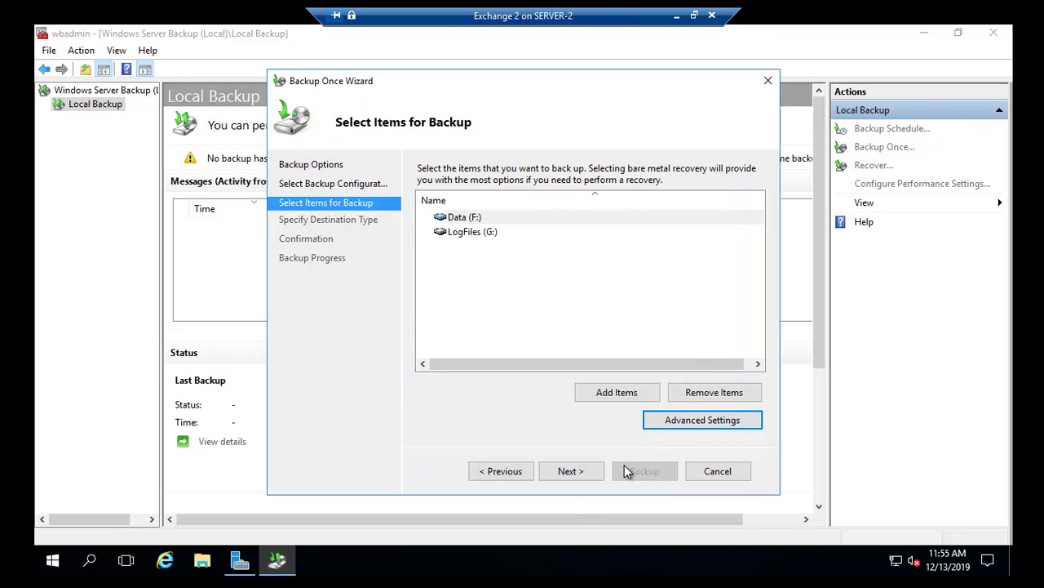
Advance to the destination type page, checking Backup Volume (E:) space in File Explorer, with Local drives kept
click(578, 476)
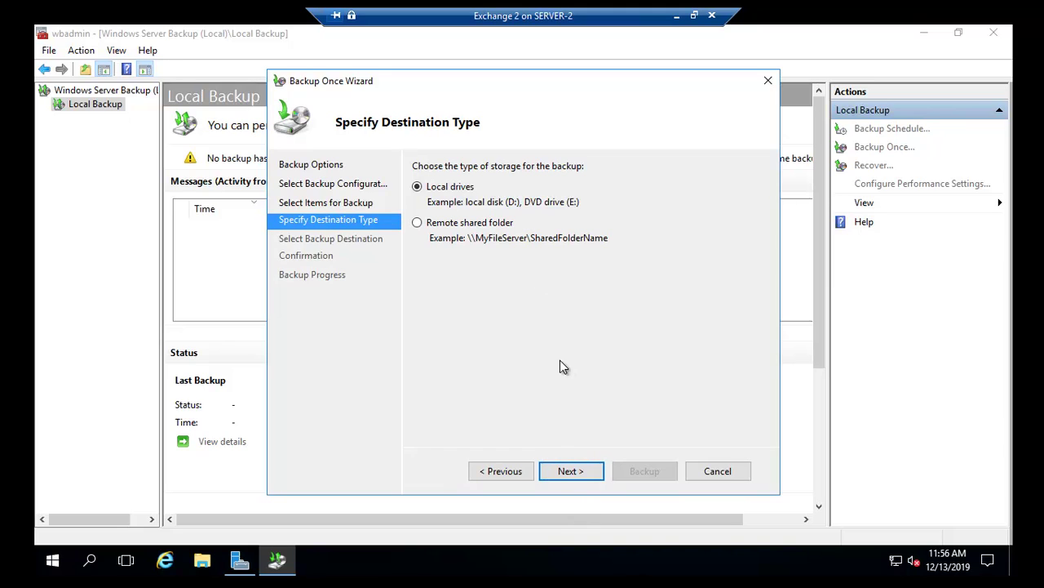
click(202, 562)
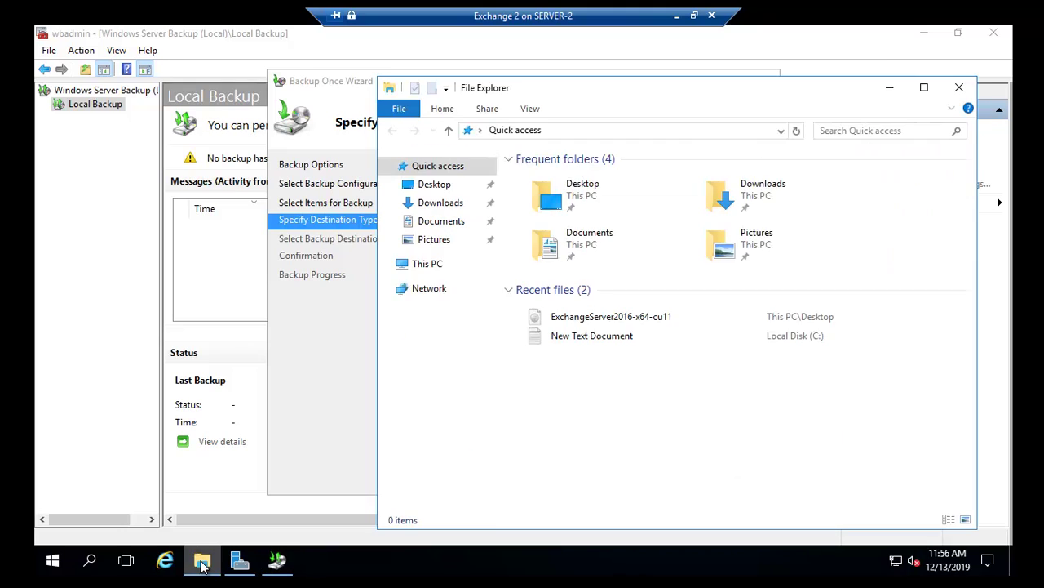
click(424, 252)
click(771, 381)
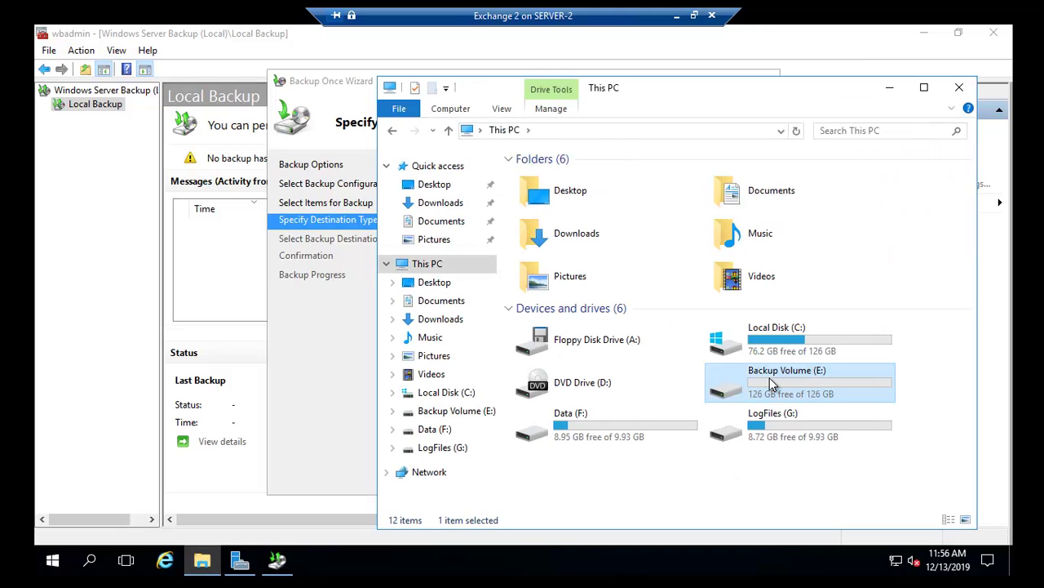
click(962, 88)
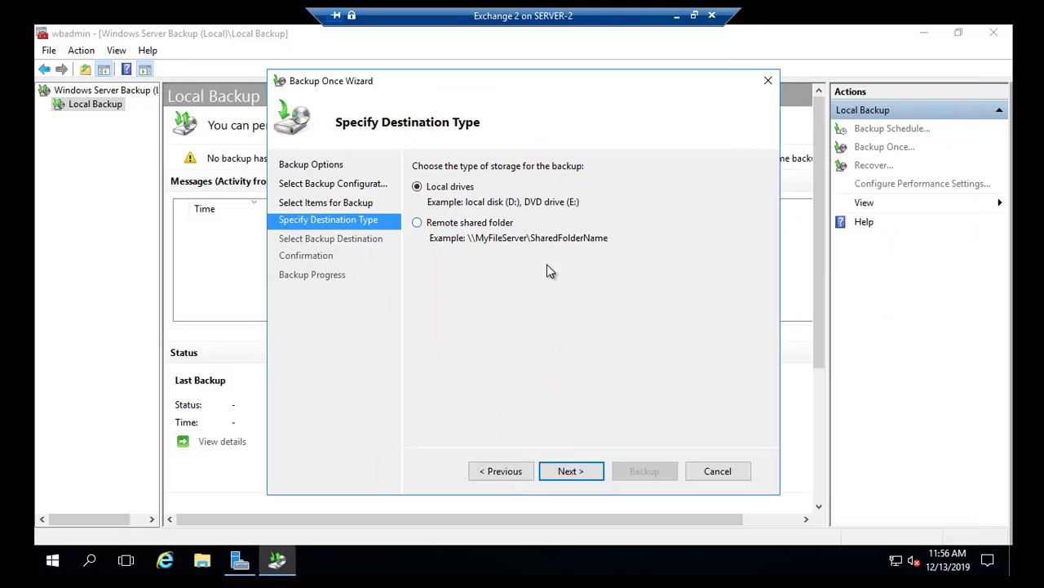
Set Backup Volume (E:) as the destination, review the F: and G: items, and start the backup
click(581, 473)
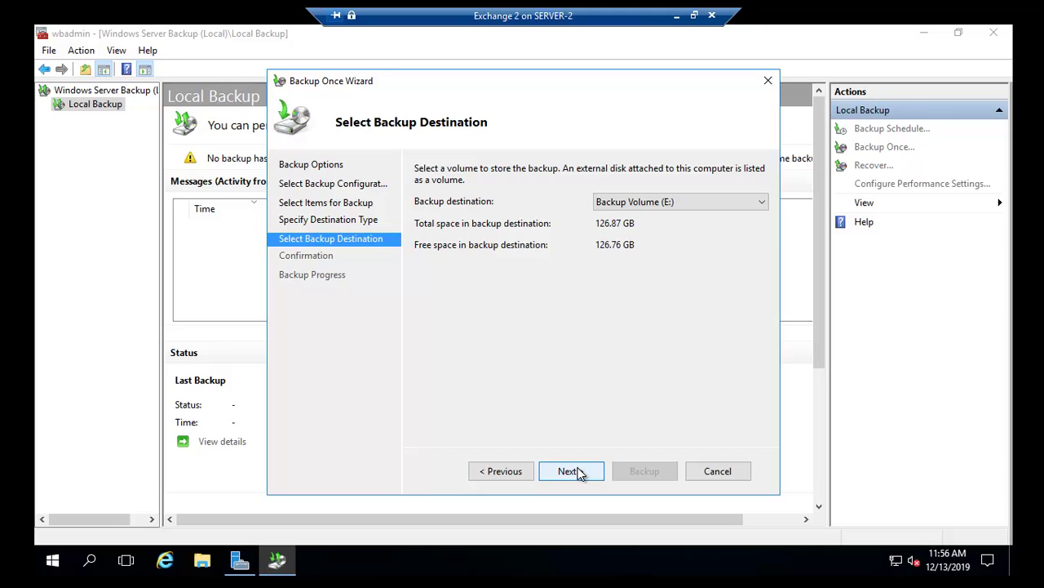
click(675, 203)
click(675, 202)
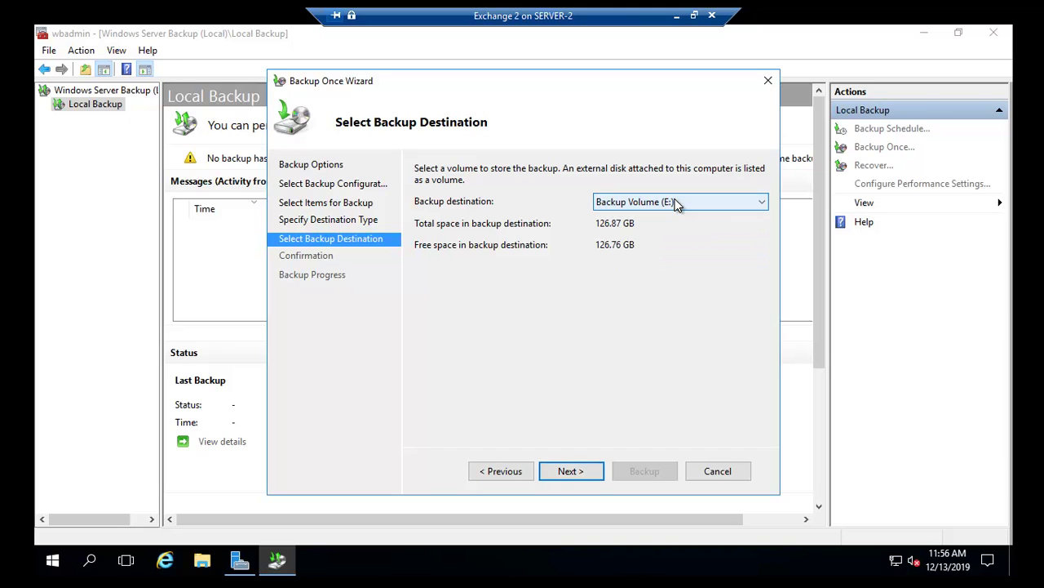
click(570, 470)
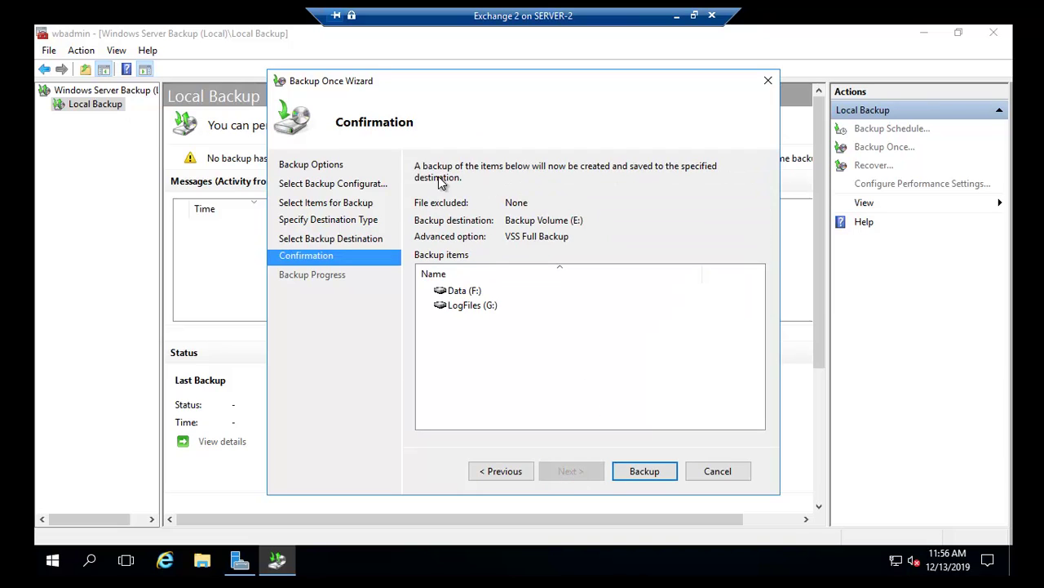
click(474, 292)
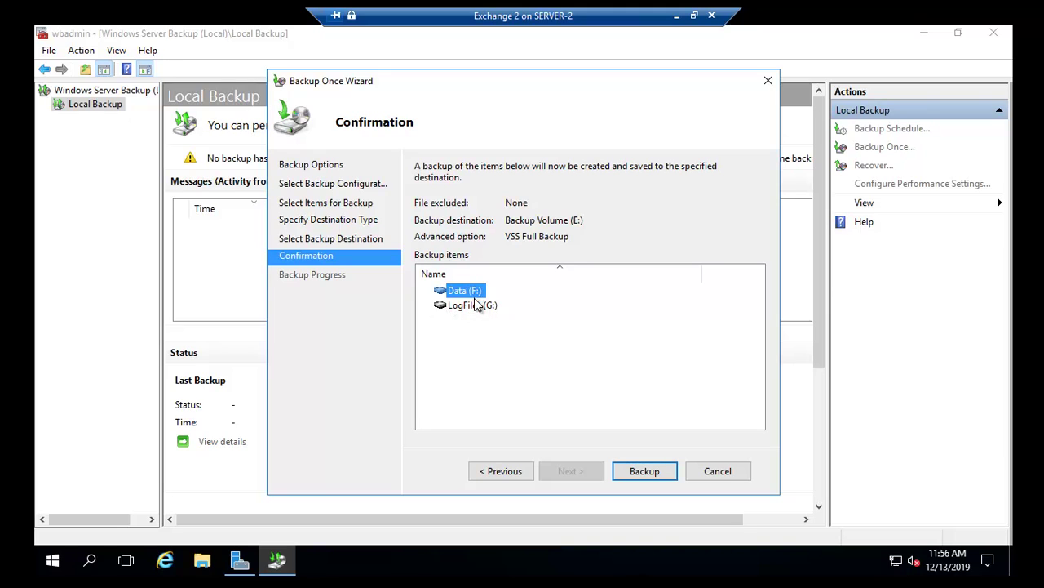
click(476, 306)
click(645, 471)
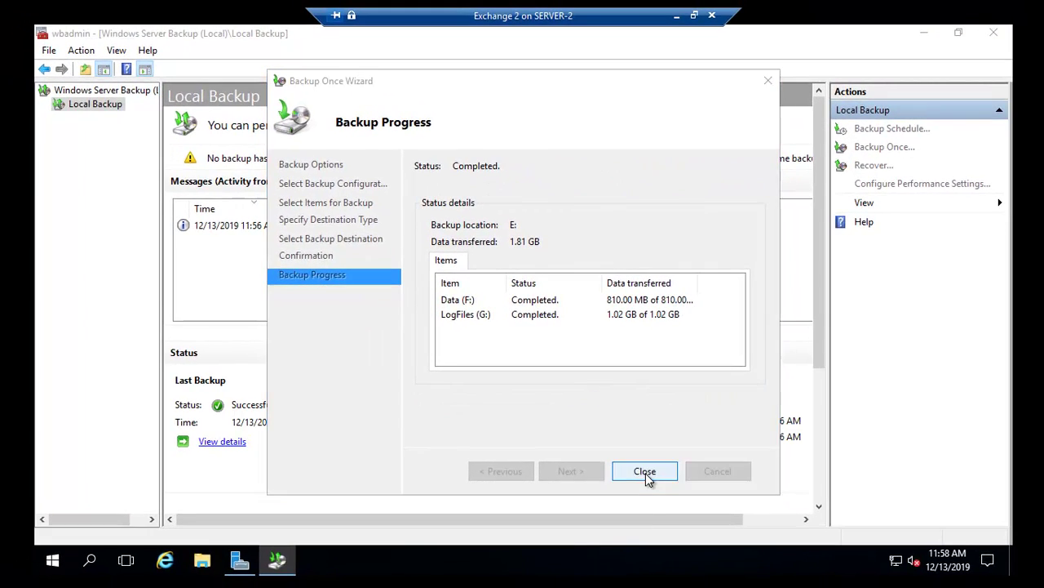
Close the wizard once Data (F:) and LogFiles (G:) both show Completed
click(670, 507)
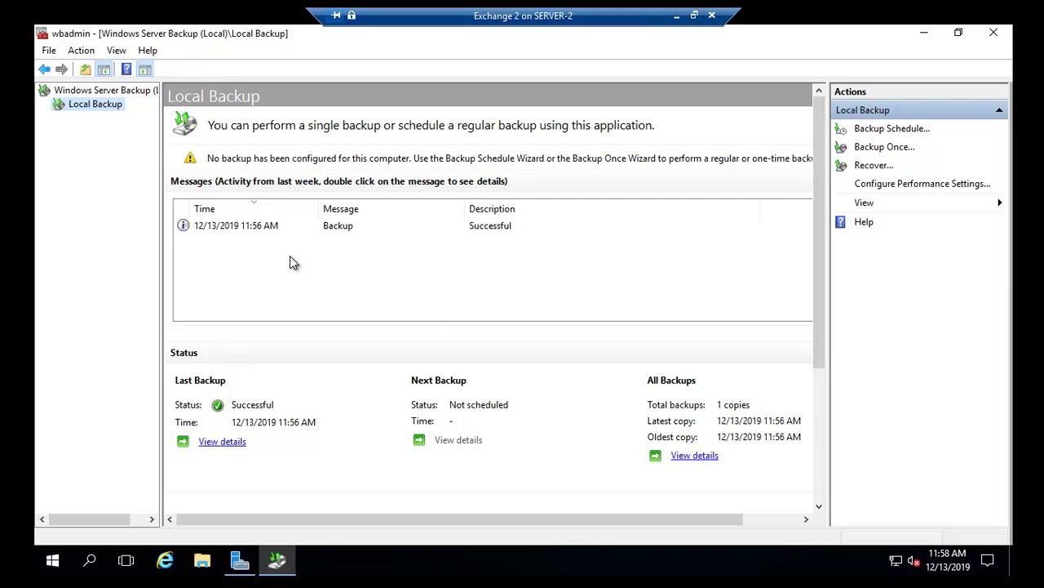
click(263, 234)
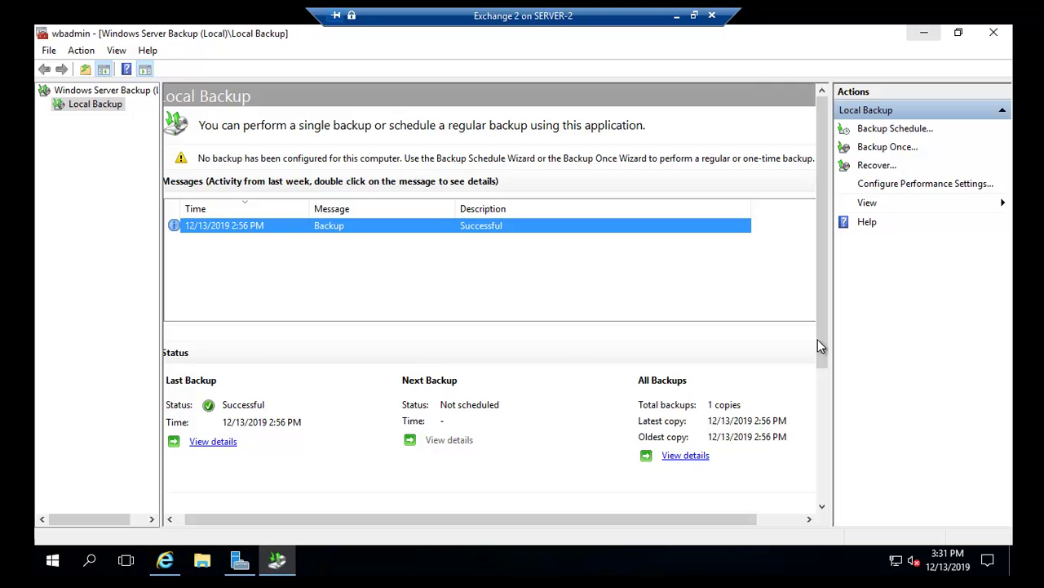
Start the Backup Schedule wizard with a Custom backup configuration
click(881, 131)
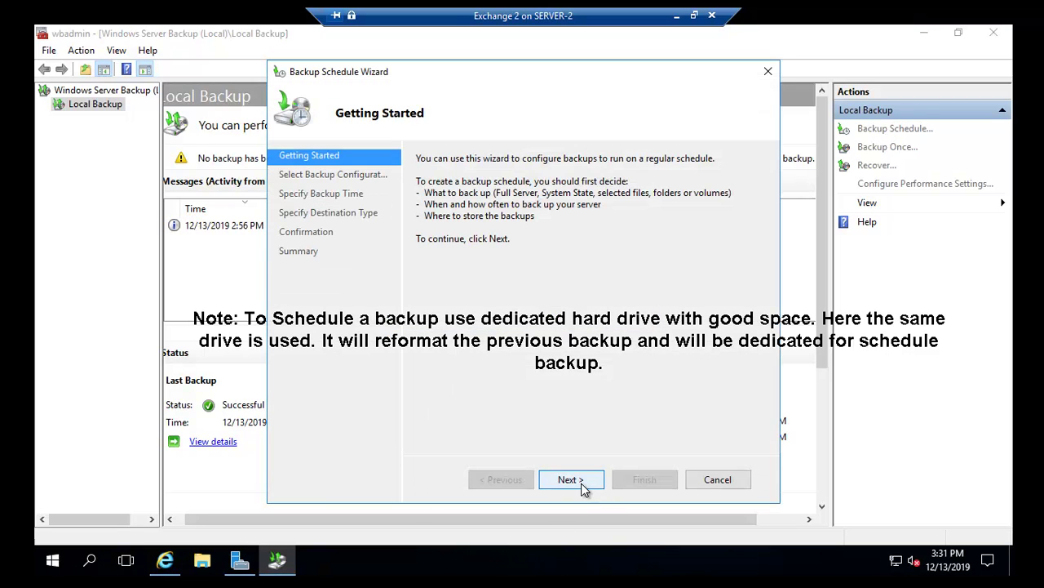
click(581, 483)
click(419, 228)
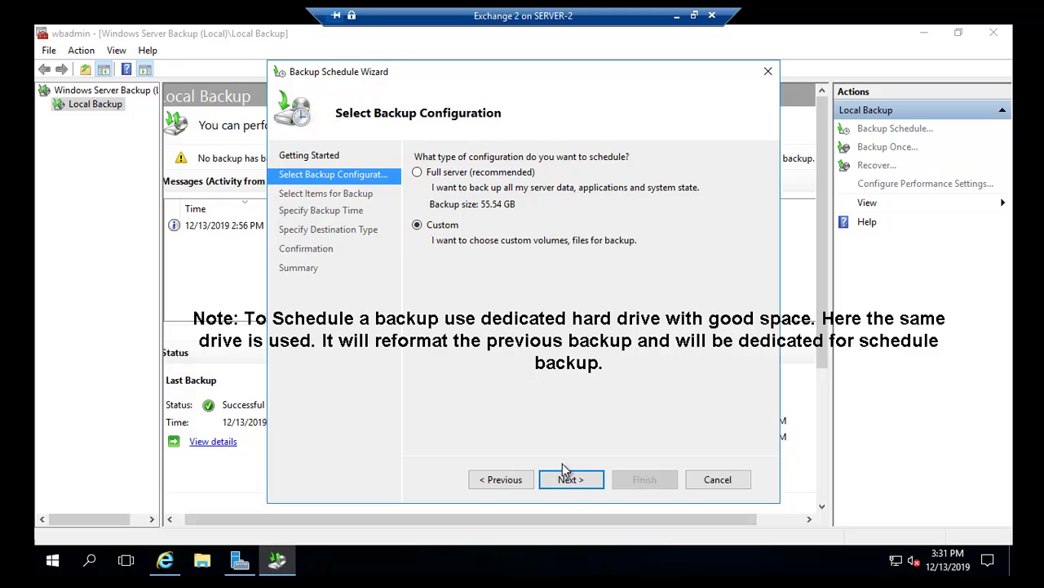
click(571, 479)
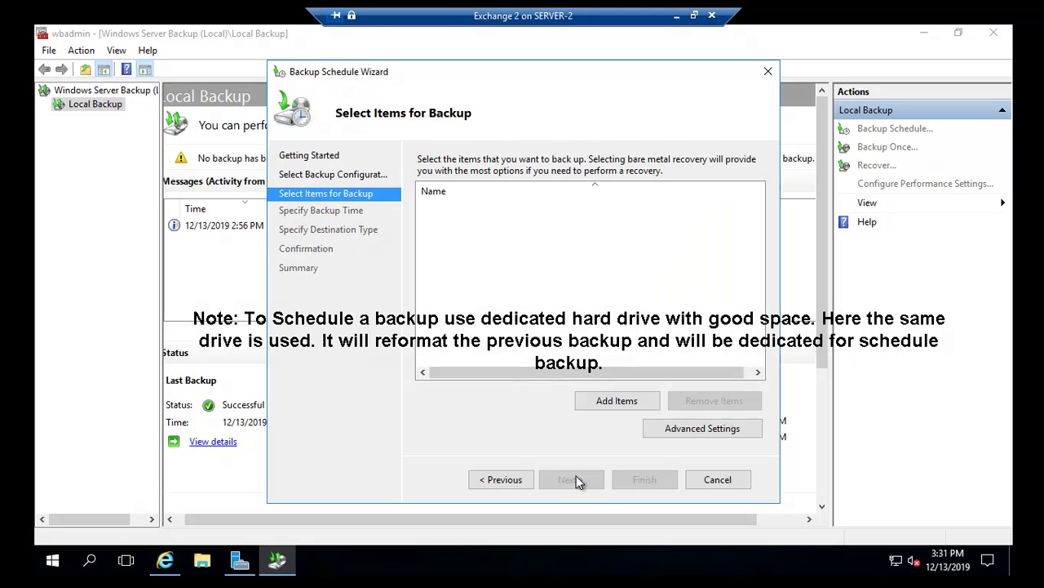
Add the Data (F:) and LogFiles (G:) drives as backup items
click(617, 401)
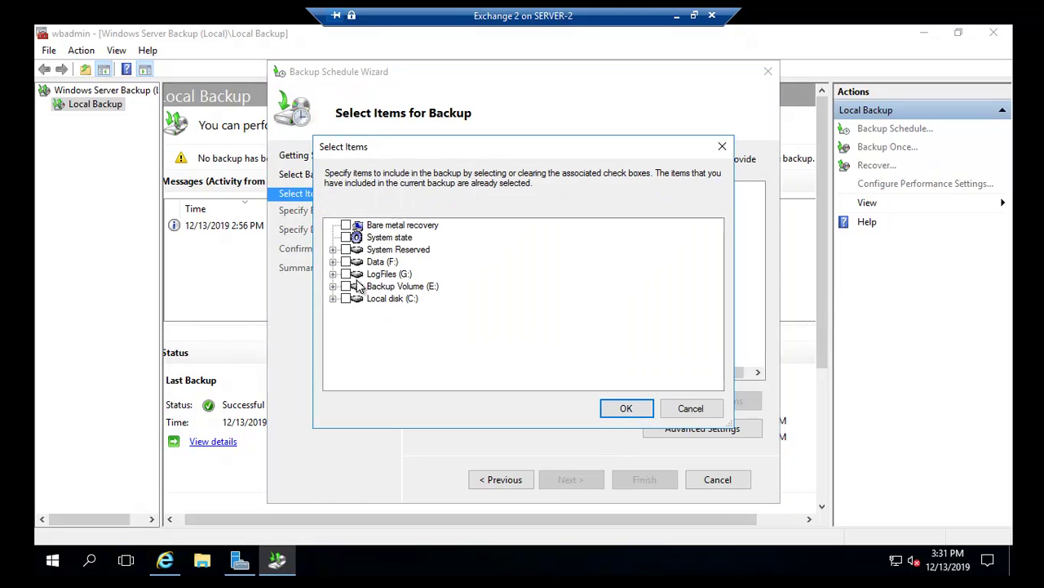
click(346, 262)
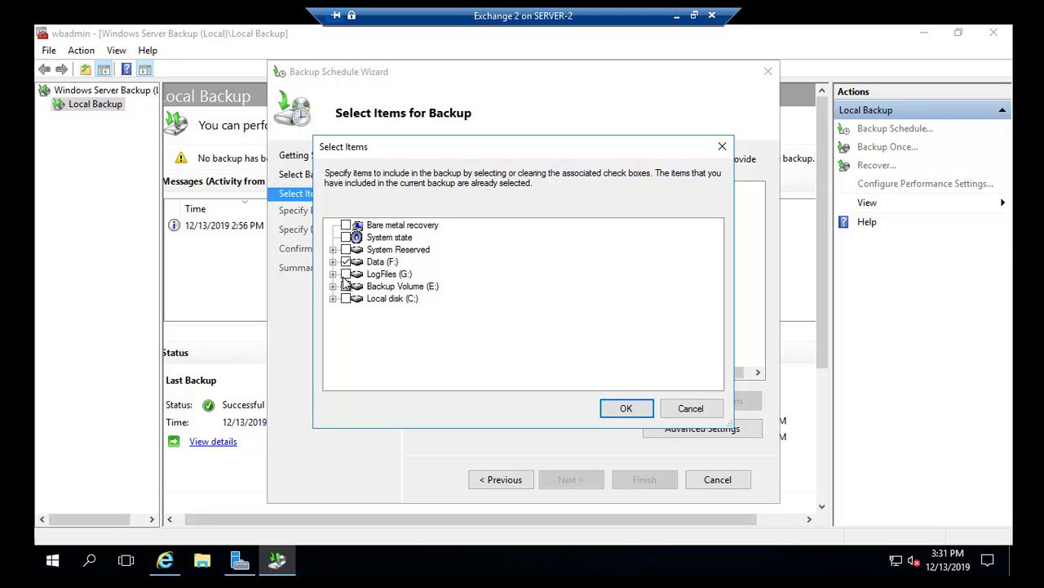
click(346, 275)
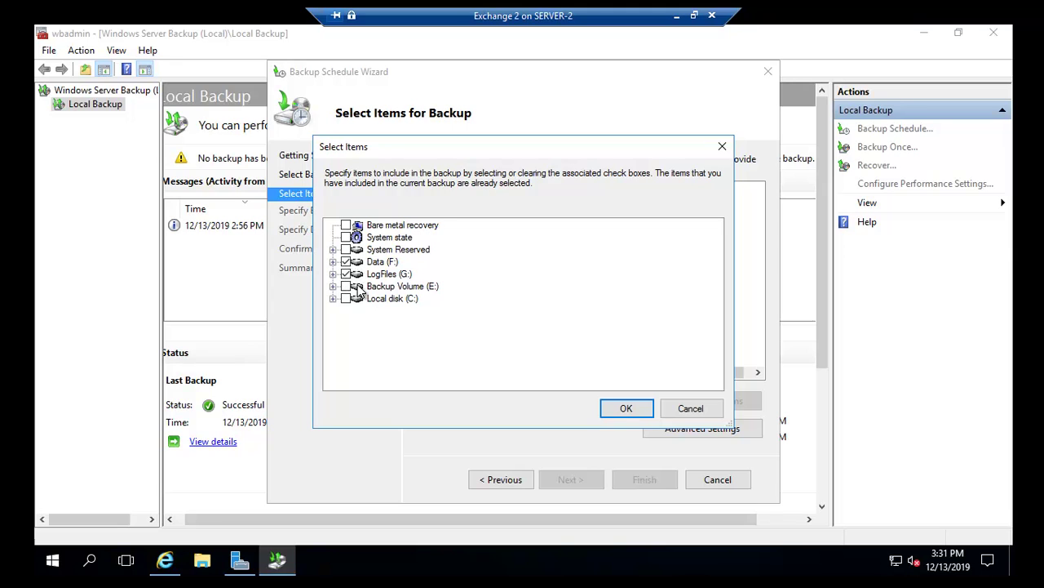
click(614, 412)
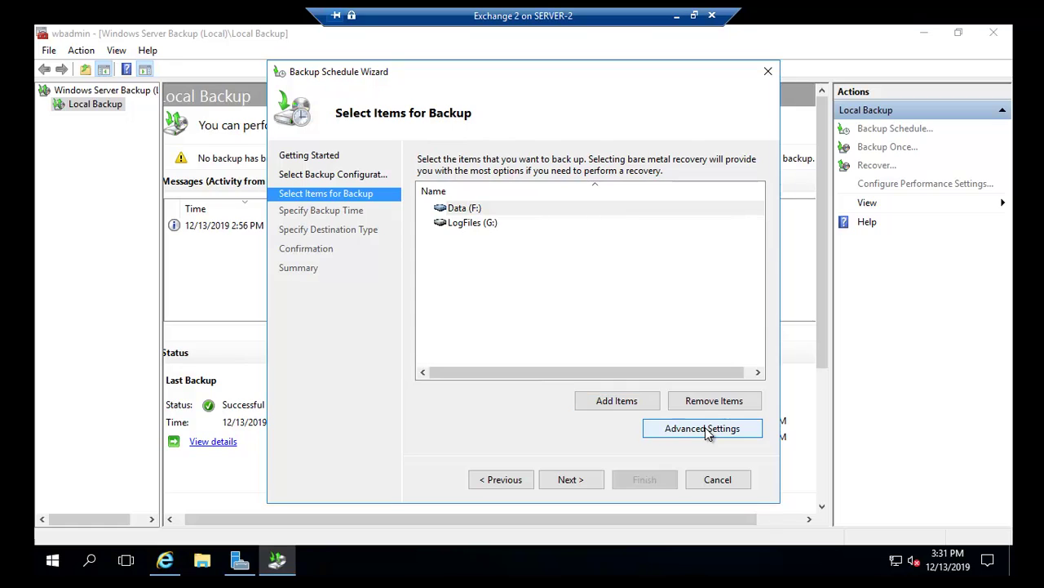
Set the scheduled backup's VSS setting to VSS full Backup in Advanced Settings
click(703, 427)
click(402, 143)
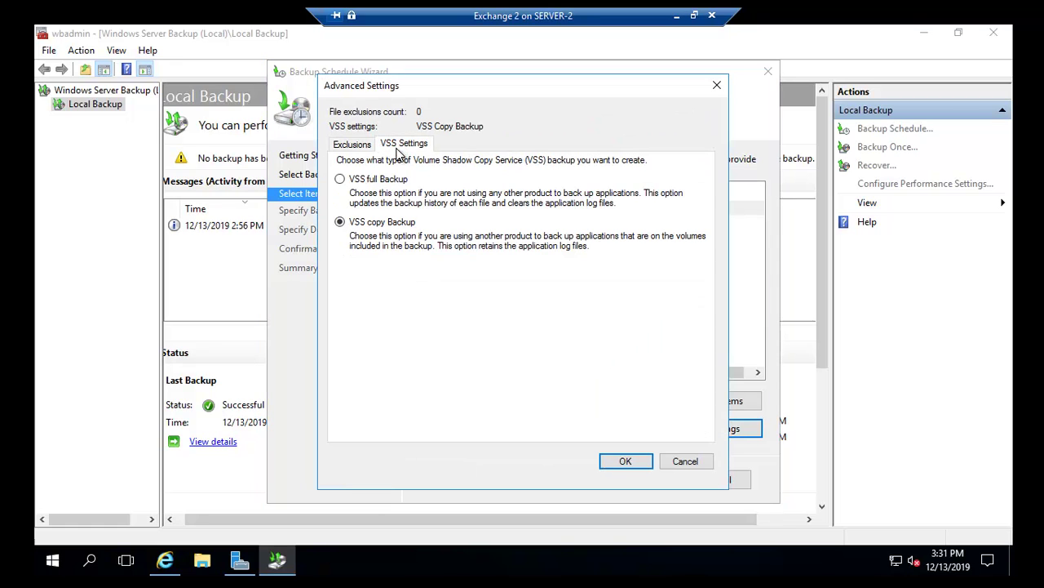
click(339, 179)
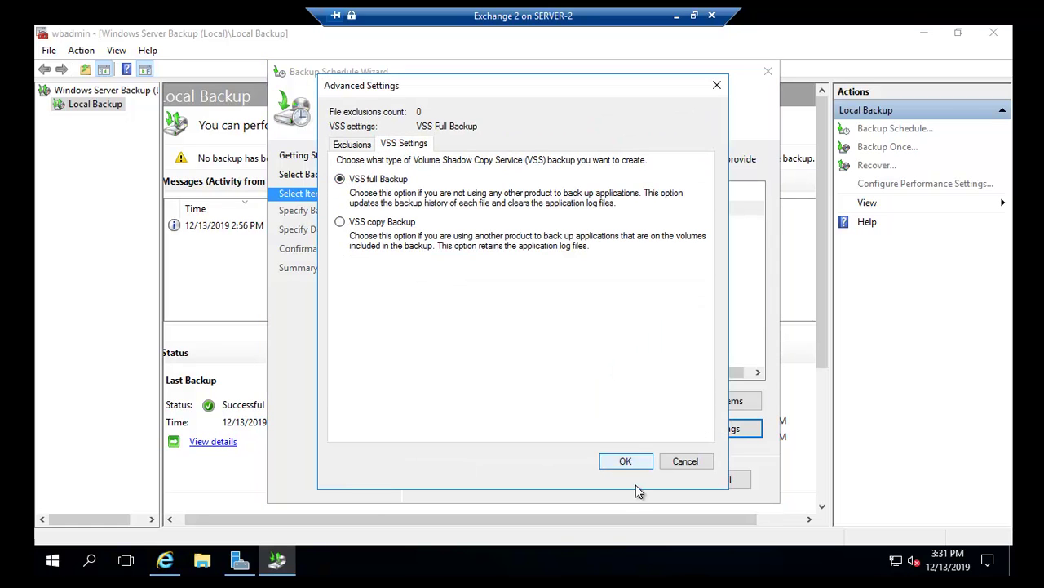
click(634, 464)
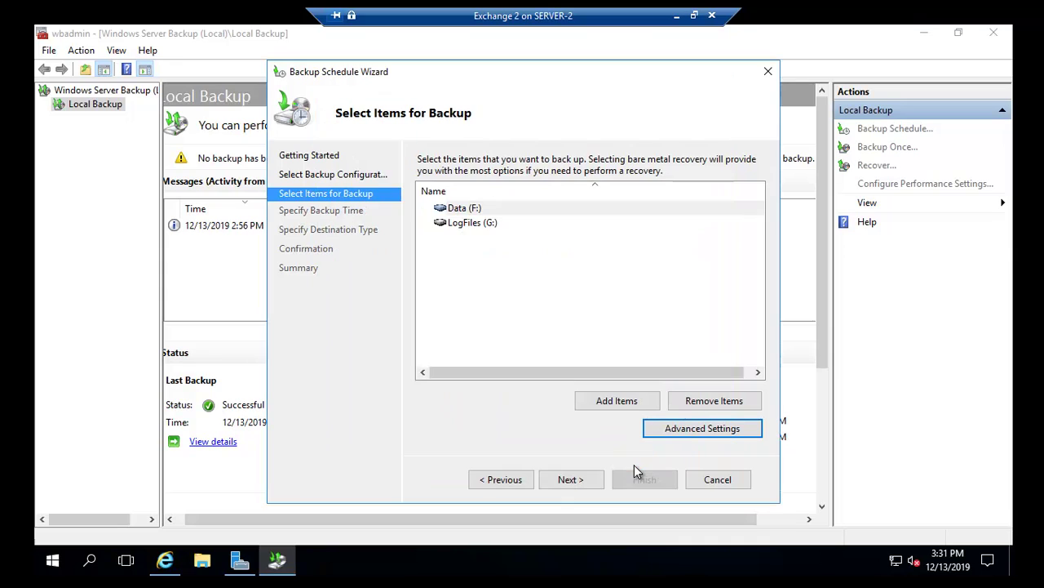
click(571, 480)
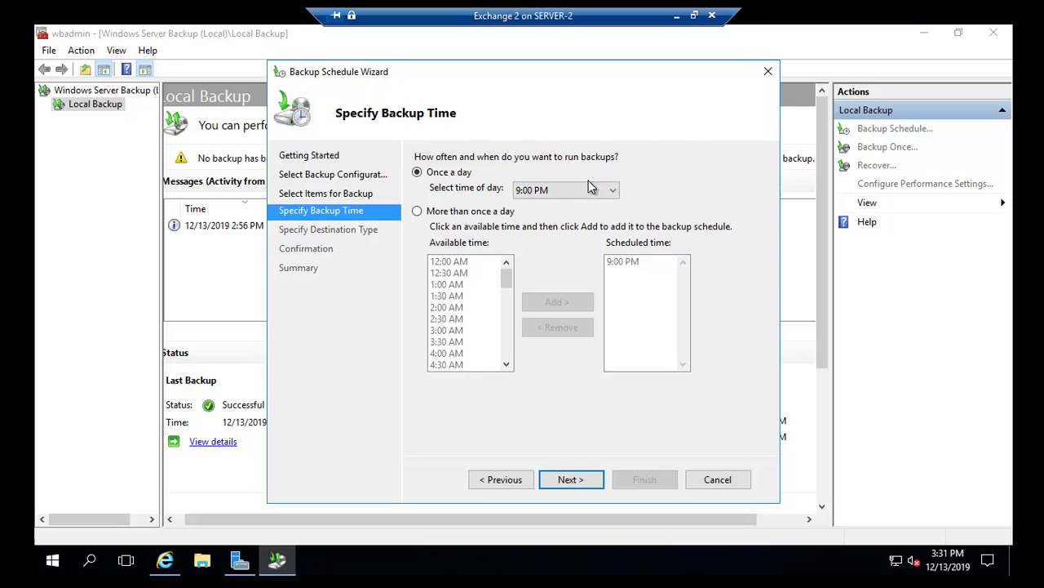
Set the once-a-day backup time to 10:00 PM
click(609, 191)
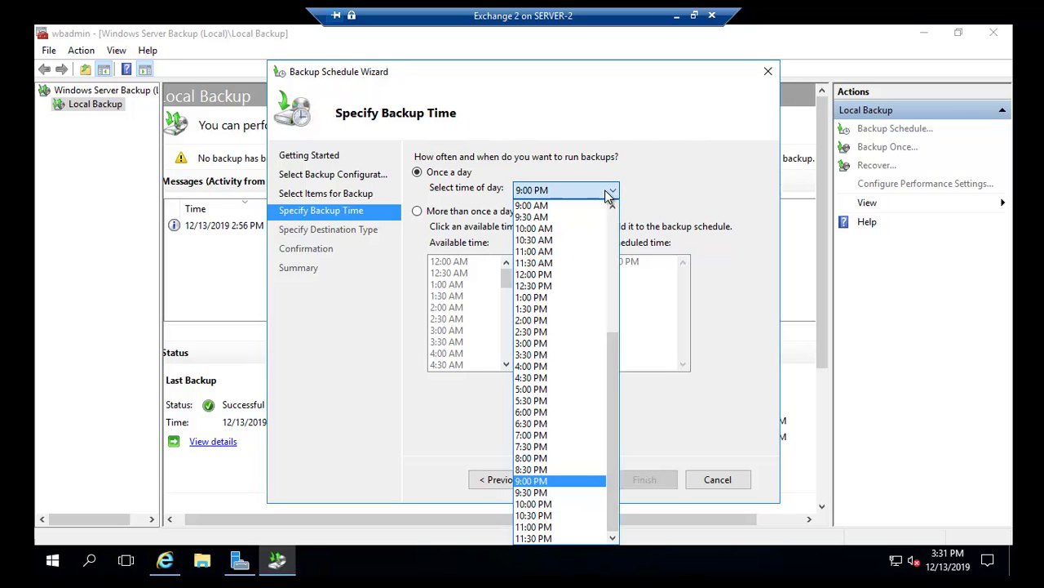
click(530, 505)
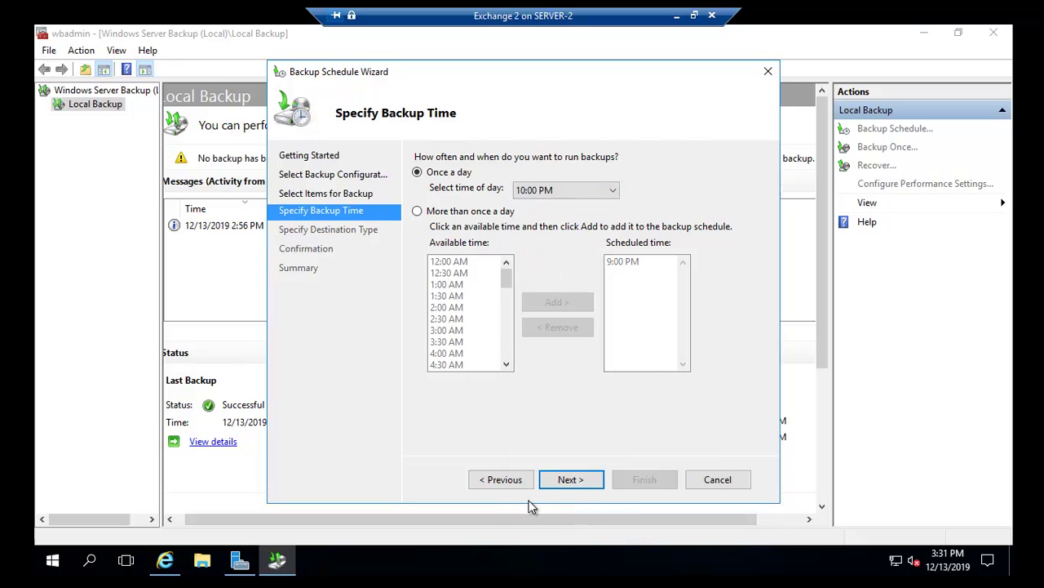
click(571, 482)
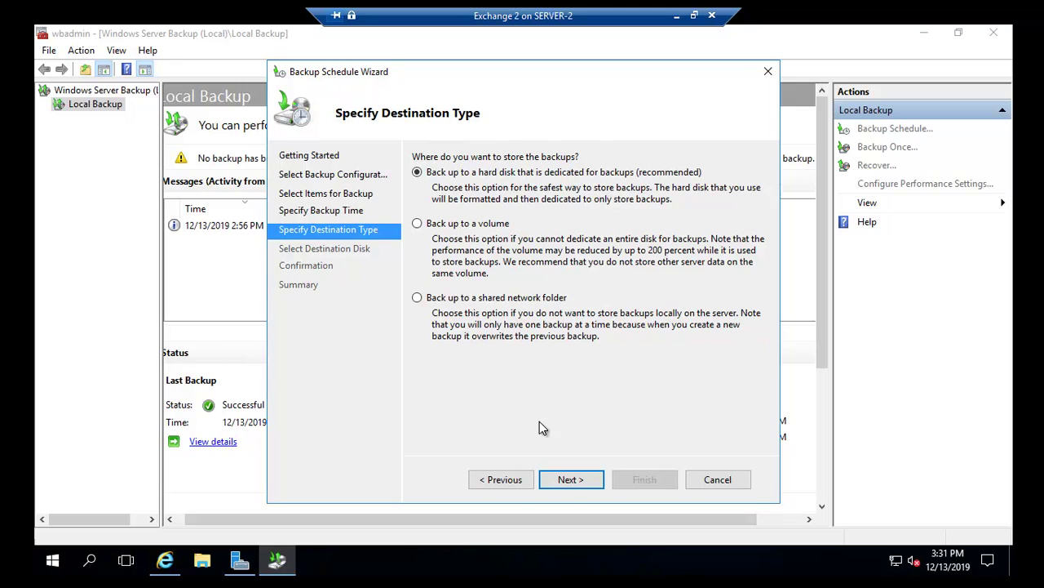
Select disk 3 (127 GB, E:\) from all available disks as the dedicated backup destination
click(570, 480)
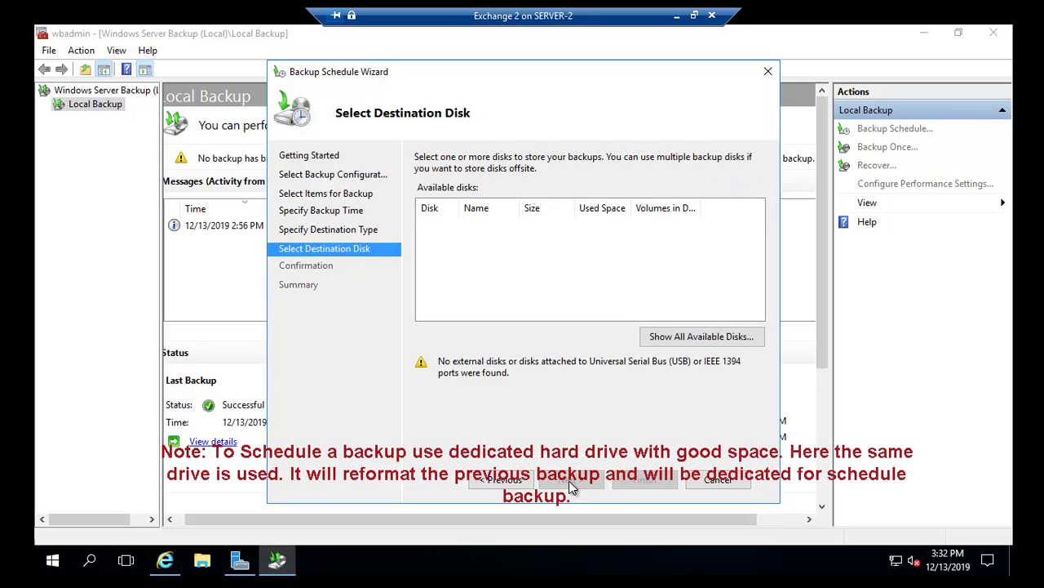
click(693, 338)
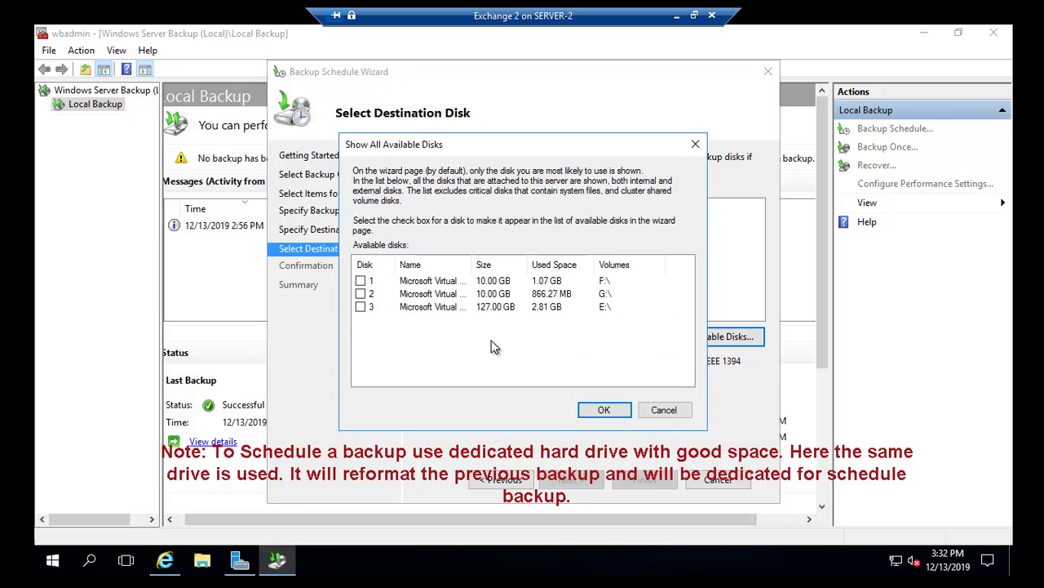
click(361, 306)
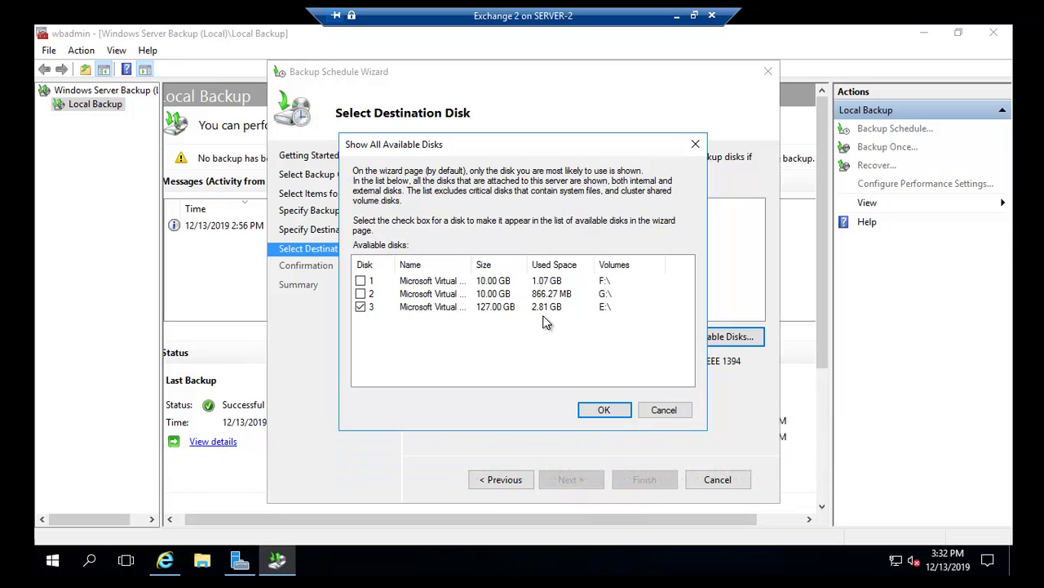
click(606, 412)
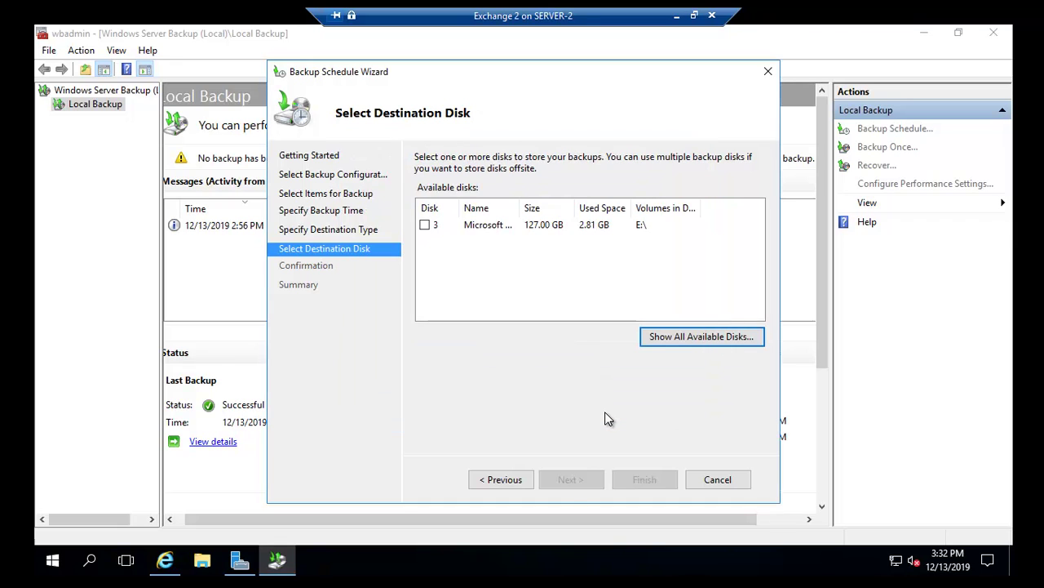
click(571, 481)
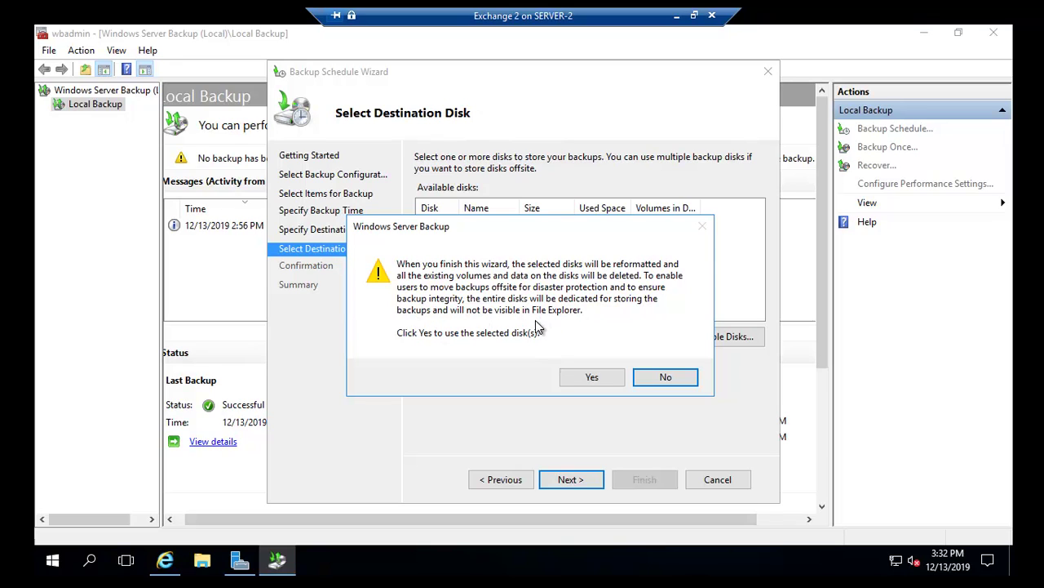
Accept that disk 3 will be reformatted and dedicated to backups
click(581, 382)
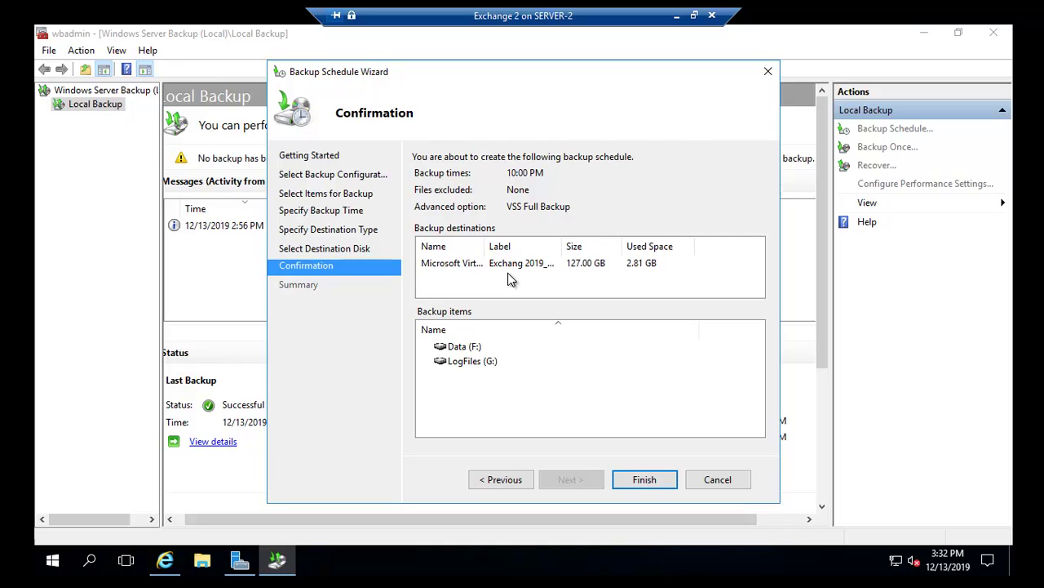
Confirm the daily 10:00 PM VSS full schedule, first run 12/13/2019
click(644, 480)
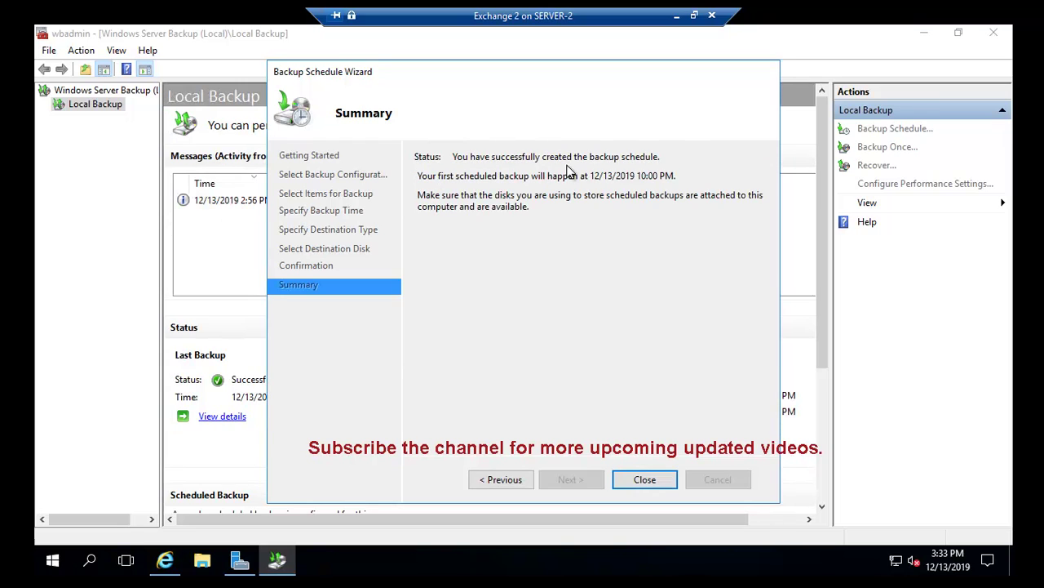
Close the schedule wizard's Summary page, returning to the Local Backup console
click(645, 482)
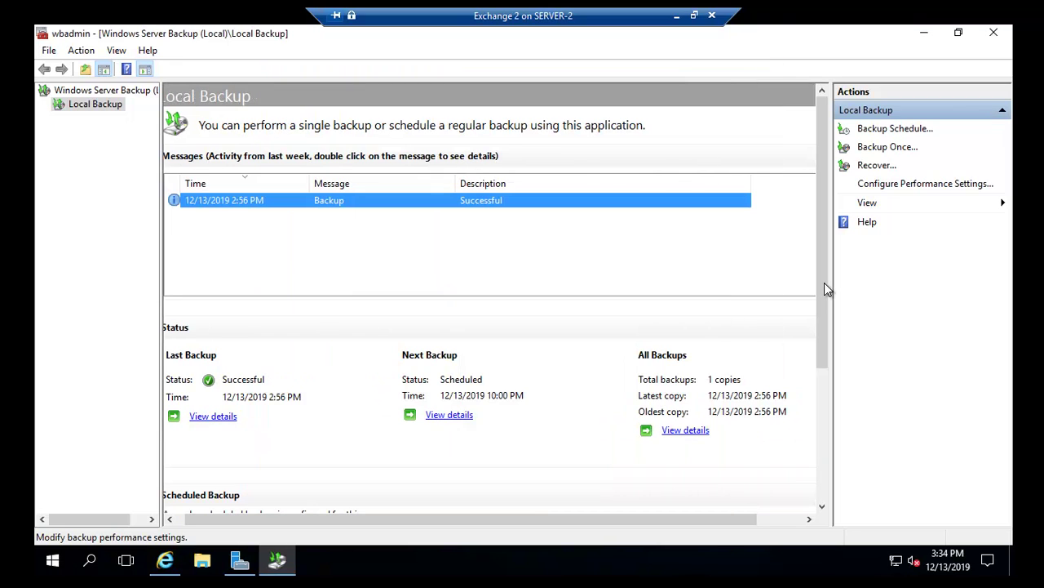